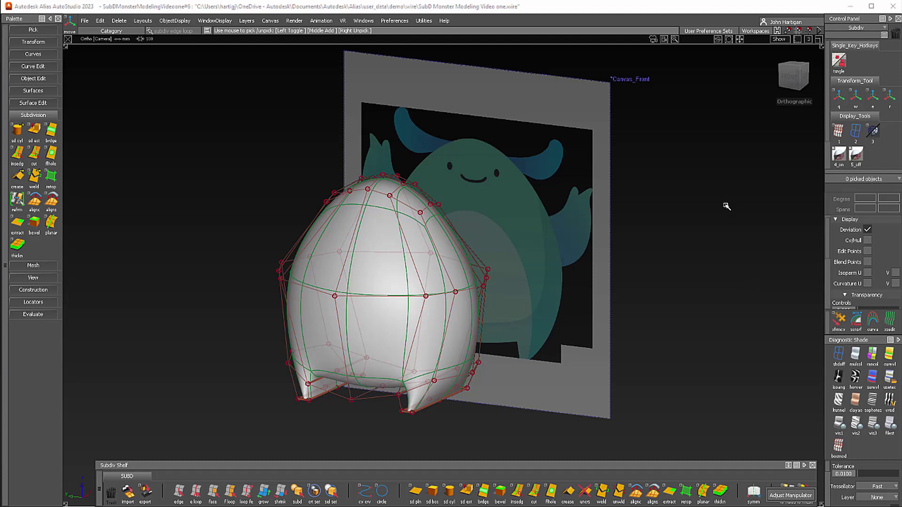
# In the front view, move the body's middle horizontal edge loop down to the base of the arm on the canvas.
pyautogui.click(799, 78)
pyautogui.keyDown('alt'); pyautogui.keyDown('shift'); pyautogui.moveTo(655, 264); pyautogui.dragTo(620, 305, button='right'); pyautogui.keyUp('shift'); pyautogui.keyUp('alt')
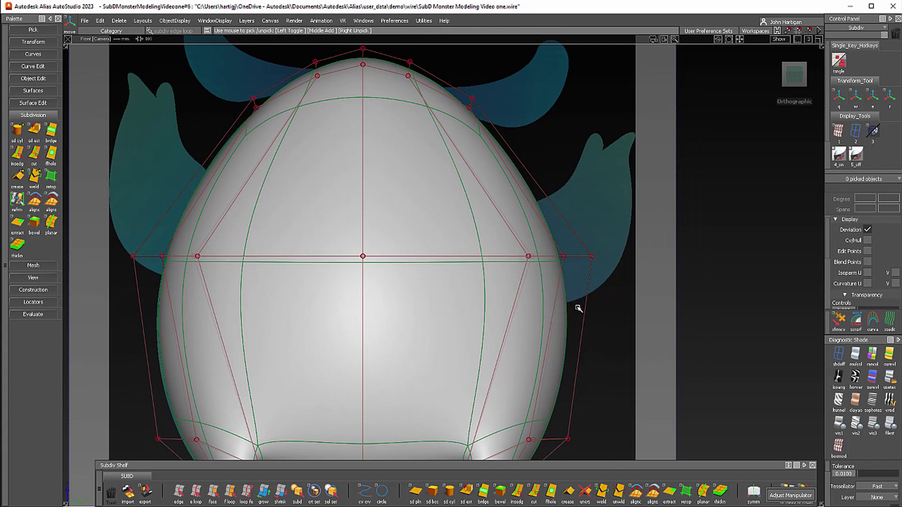
pyautogui.moveTo(376, 254); pyautogui.dragTo(348, 263, button='right')
pyautogui.click(402, 254)
pyautogui.keyDown('ctrl'); pyautogui.keyDown('shift'); pyautogui.moveTo(417, 310); pyautogui.dragTo(364, 257); pyautogui.keyUp('shift'); pyautogui.keyUp('ctrl')
pyautogui.keyDown('ctrl'); pyautogui.keyDown('shift'); pyautogui.moveTo(417, 335); pyautogui.dragTo(403, 374); pyautogui.keyUp('shift'); pyautogui.keyUp('ctrl')
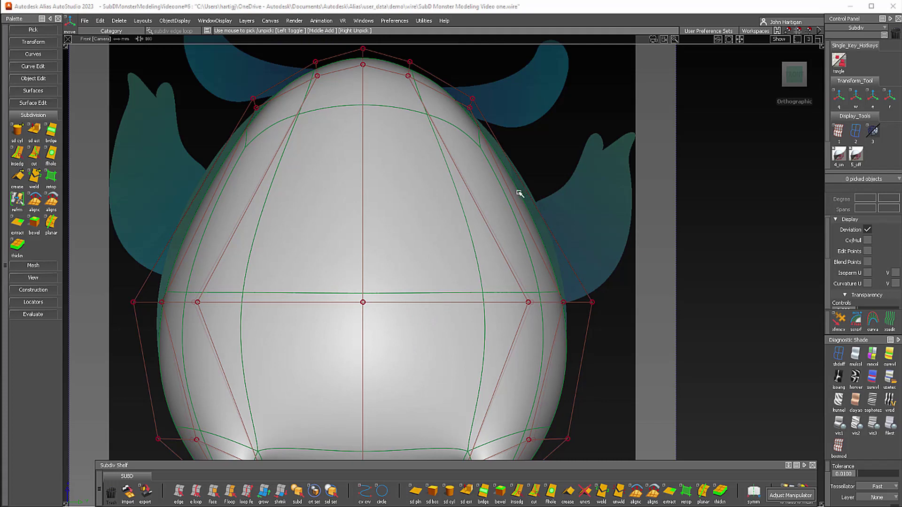
# Insert a perpendicular edge loop with Edge Flow above the body's middle loop, near the top of the arm on the canvas.
pyautogui.doubleClick(17, 154)
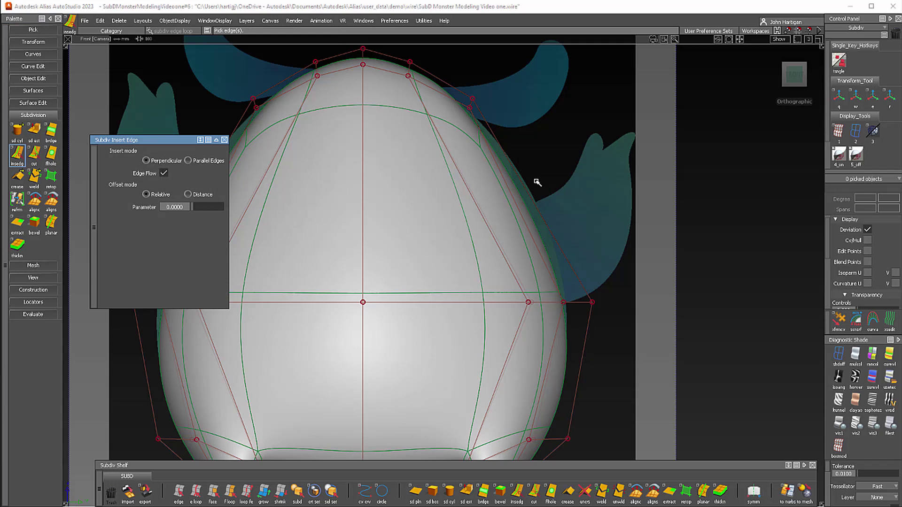
pyautogui.click(500, 251)
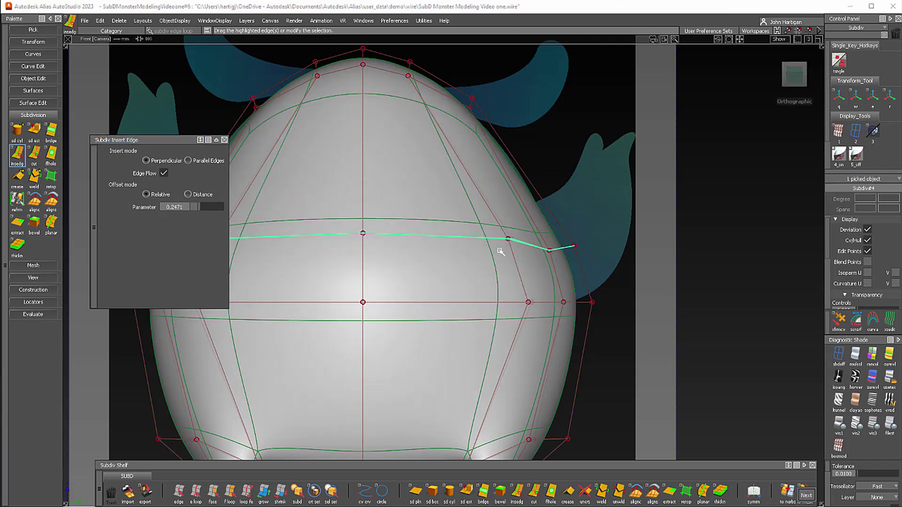
pyautogui.moveTo(508, 240); pyautogui.dragTo(470, 202)
# Scale the inserted edge loop vertically until it is level at the height where the arm meets the body.
pyautogui.keyDown('ctrl'); pyautogui.keyDown('shift'); pyautogui.moveTo(392, 224); pyautogui.dragTo(384, 189, button='middle'); pyautogui.keyUp('shift'); pyautogui.keyUp('ctrl')
pyautogui.moveTo(363, 158); pyautogui.dragTo(362, 334)
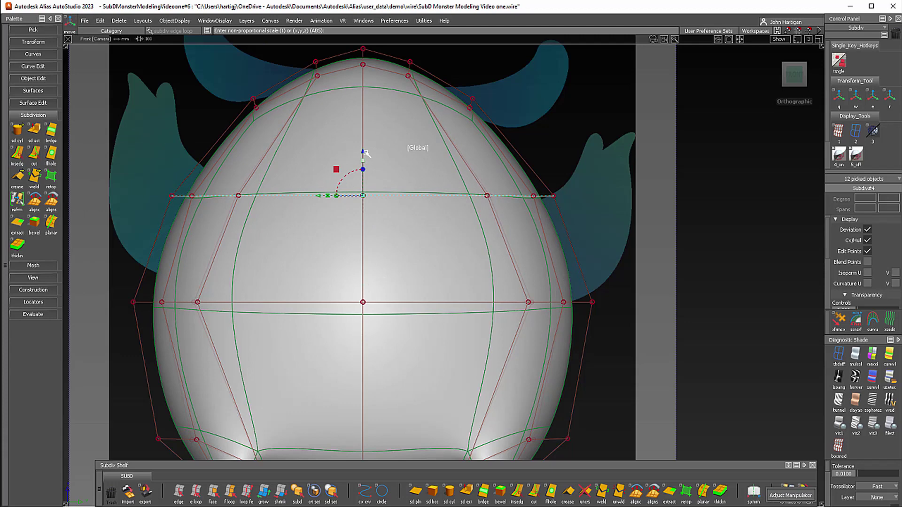
pyautogui.moveTo(362, 152); pyautogui.dragTo(362, 155)
pyautogui.keyDown('ctrl'); pyautogui.keyDown('shift'); pyautogui.moveTo(442, 307); pyautogui.dragTo(341, 282); pyautogui.keyUp('shift'); pyautogui.keyUp('ctrl')
# Extrude the two adjacent side faces between the middle loops outward, tilted upward along the base of the canvas arm.
pyautogui.keyDown('alt'); pyautogui.keyDown('shift'); pyautogui.moveTo(342, 282); pyautogui.dragTo(493, 265, button='right'); pyautogui.keyUp('shift'); pyautogui.keyUp('alt')
pyautogui.keyDown('alt'); pyautogui.keyDown('shift'); pyautogui.moveTo(494, 265); pyautogui.dragTo(414, 256); pyautogui.keyUp('shift'); pyautogui.keyUp('alt')
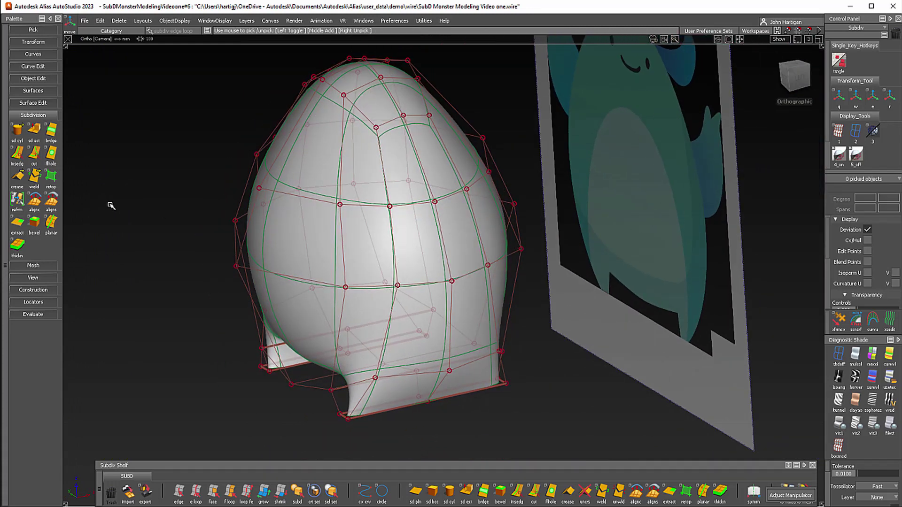
pyautogui.doubleClick(34, 132)
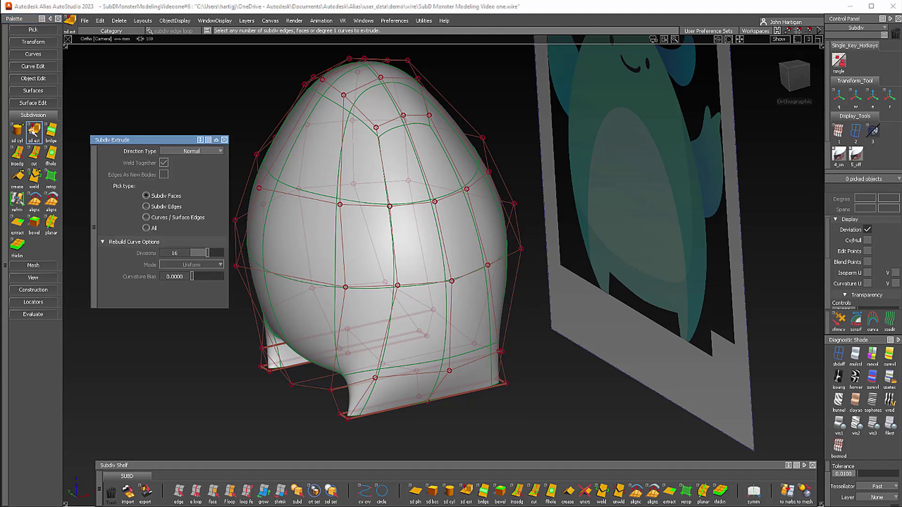
pyautogui.click(415, 247)
pyautogui.click(430, 266)
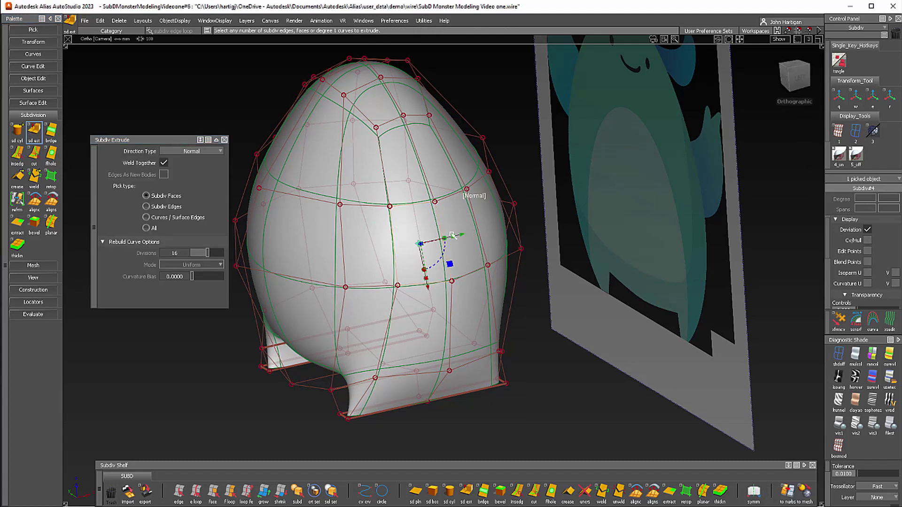
pyautogui.click(470, 226)
pyautogui.keyDown('alt'); pyautogui.keyDown('shift'); pyautogui.moveTo(705, 169); pyautogui.dragTo(790, 75); pyautogui.keyUp('shift'); pyautogui.keyUp('alt')
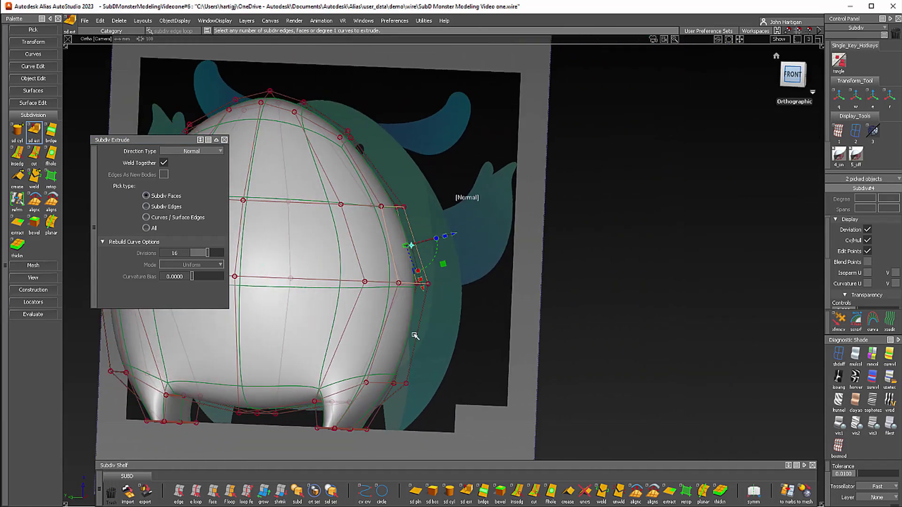
pyautogui.keyDown('alt'); pyautogui.keyDown('shift'); pyautogui.moveTo(414, 333); pyautogui.dragTo(496, 312, button='middle'); pyautogui.keyUp('shift'); pyautogui.keyUp('alt')
pyautogui.keyDown('alt'); pyautogui.keyDown('shift'); pyautogui.moveTo(512, 283); pyautogui.dragTo(546, 262, button='right'); pyautogui.keyUp('shift'); pyautogui.keyUp('alt')
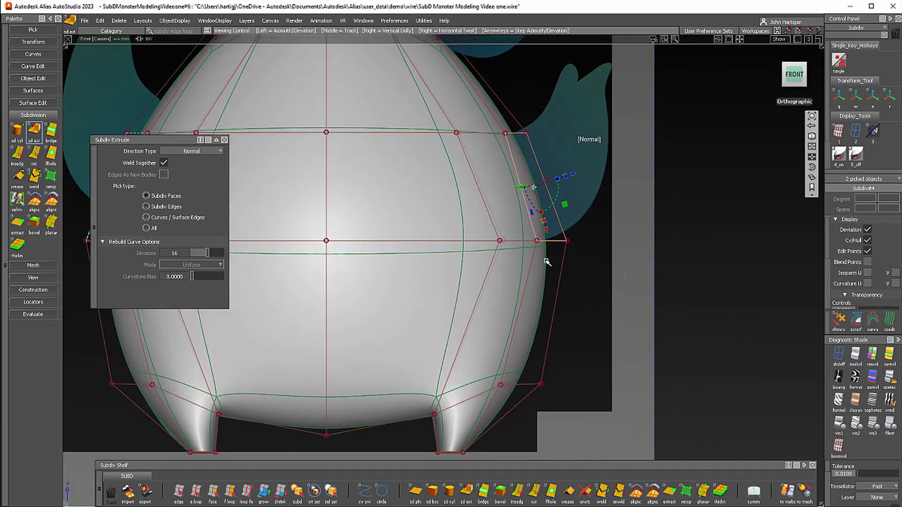
pyautogui.keyDown('alt'); pyautogui.keyDown('shift'); pyautogui.moveTo(548, 262); pyautogui.dragTo(484, 311, button='middle'); pyautogui.keyUp('shift'); pyautogui.keyUp('alt')
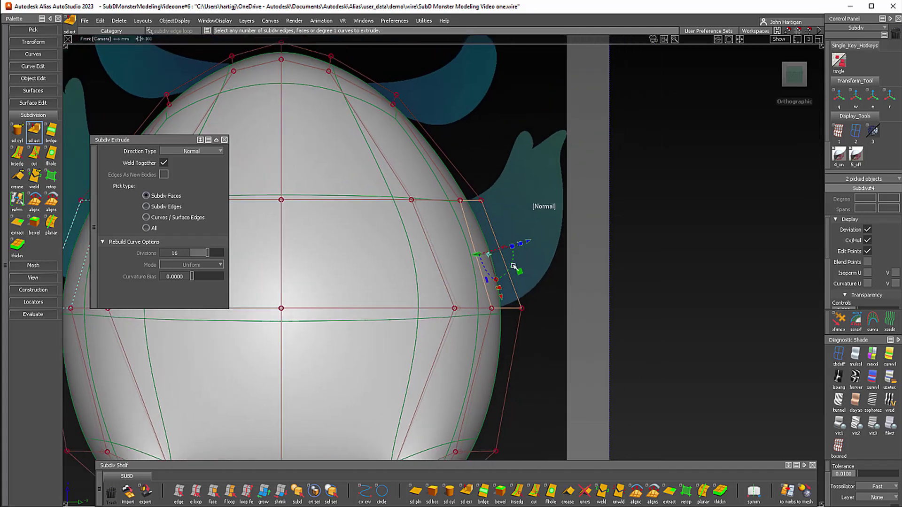
pyautogui.moveTo(529, 240); pyautogui.dragTo(503, 207)
# Extrude the arm faces again and move them upward into the hand area of the canvas.
pyautogui.click(766, 311)
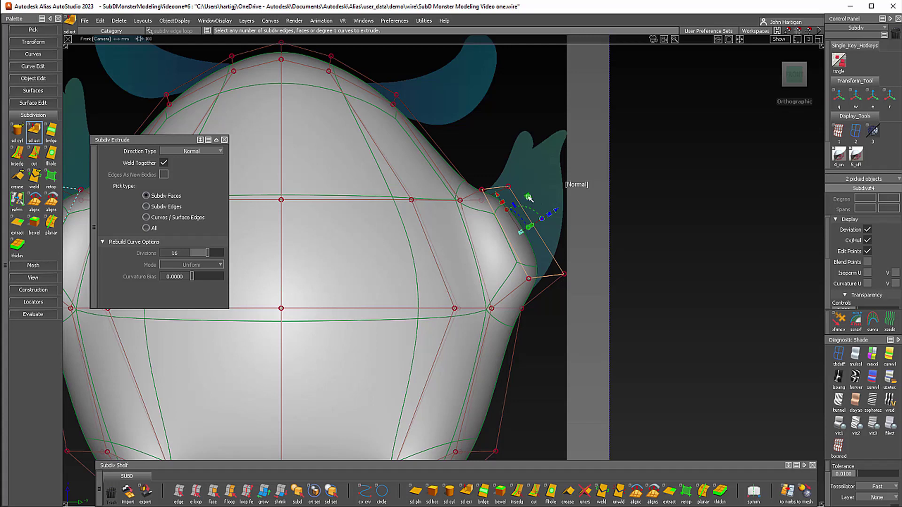
pyautogui.moveTo(529, 197); pyautogui.dragTo(555, 111)
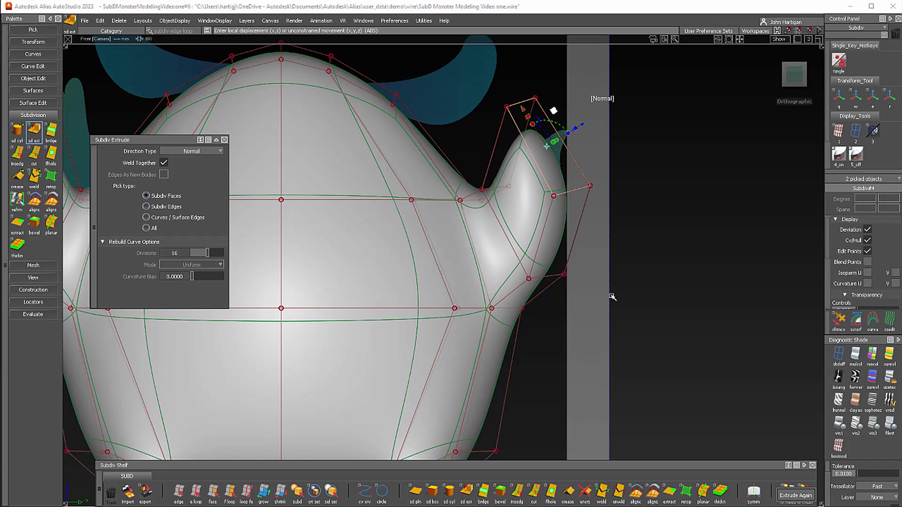
pyautogui.moveTo(700, 324)
pyautogui.keyDown('ctrl'); pyautogui.keyDown('shift'); pyautogui.mouseDown()
pyautogui.moveTo(696, 229)
pyautogui.moveTo(389, 282)
pyautogui.mouseUp(); pyautogui.keyUp('shift'); pyautogui.keyUp('ctrl')
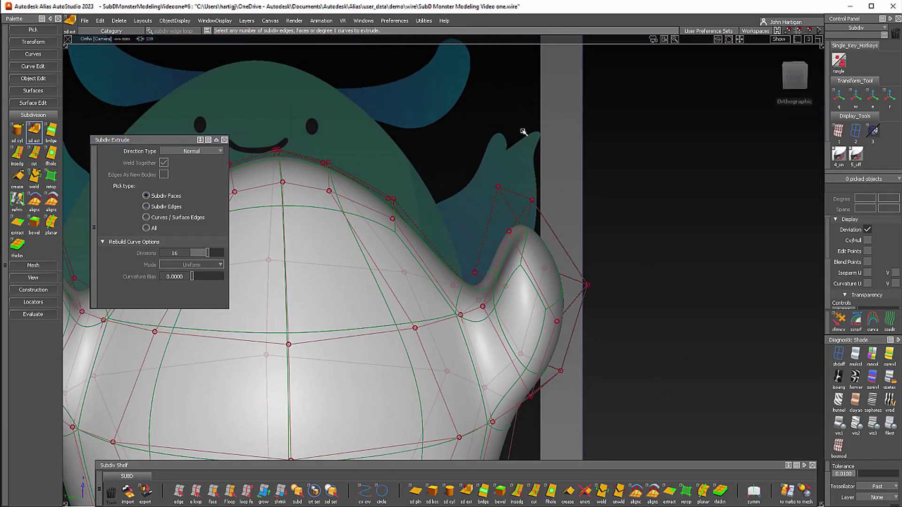
pyautogui.keyDown('alt'); pyautogui.keyDown('shift'); pyautogui.moveTo(523, 132); pyautogui.dragTo(514, 296); pyautogui.keyUp('shift'); pyautogui.keyUp('alt')
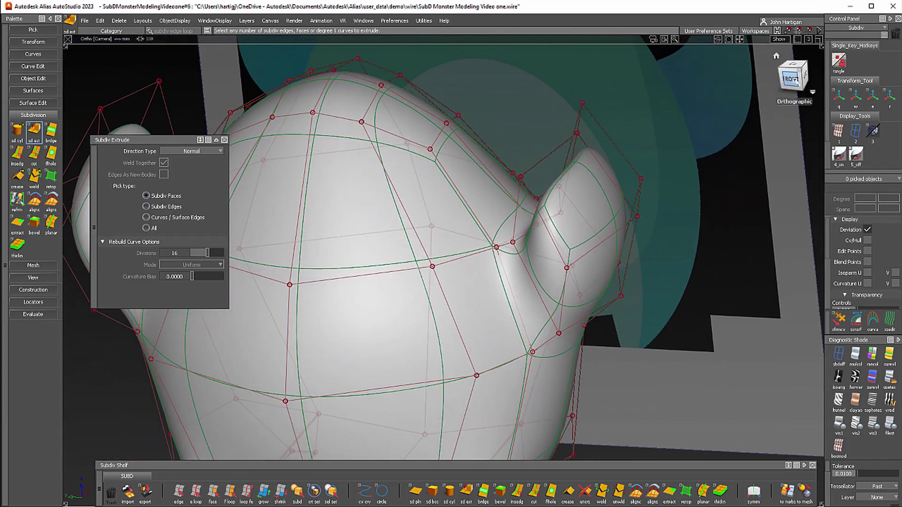
pyautogui.click(792, 78)
pyautogui.click(13, 156)
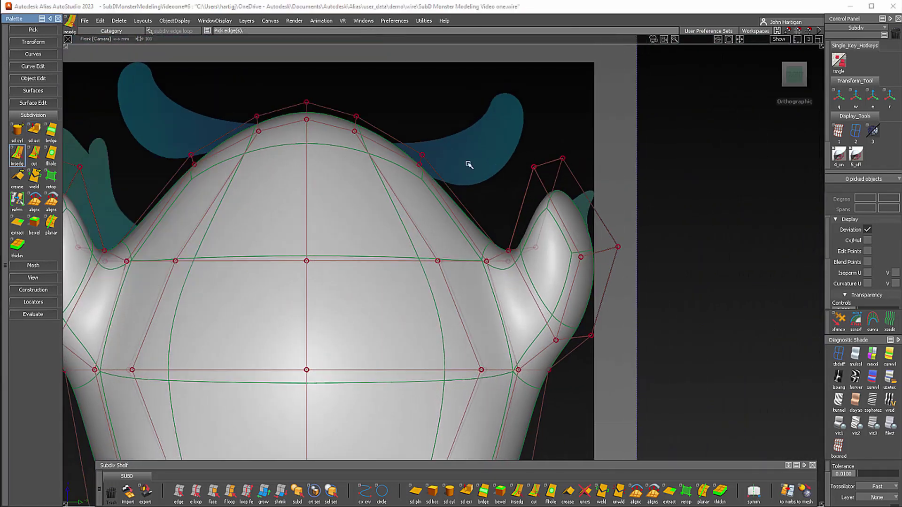
pyautogui.click(590, 201)
pyautogui.moveTo(594, 206); pyautogui.dragTo(470, 366)
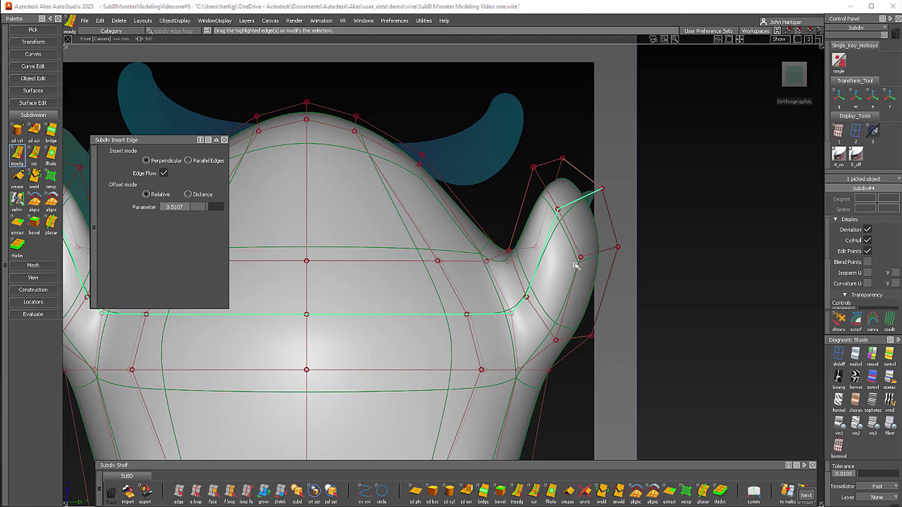
pyautogui.click(722, 201)
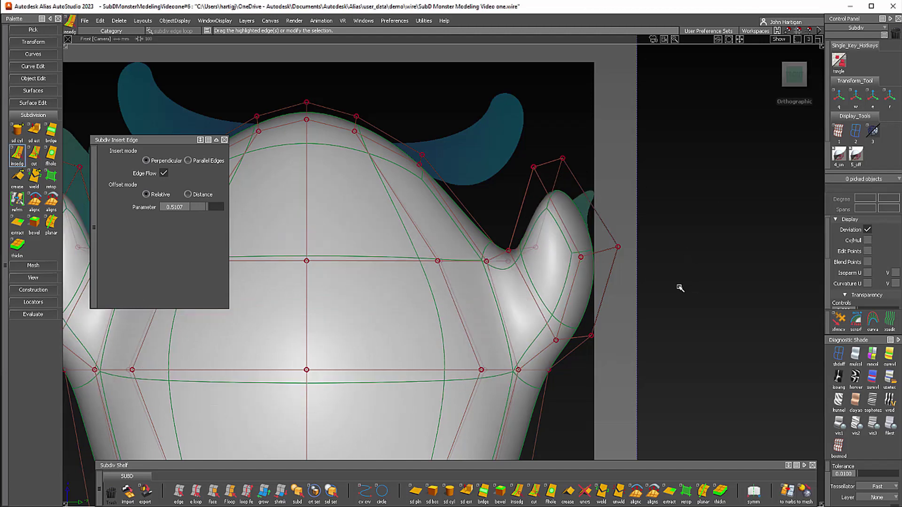
# Move the top edge of the extruded arm end down and outward in the front view toward the gap between the canvas fingers.
pyautogui.keyDown('alt'); pyautogui.keyDown('shift'); pyautogui.moveTo(681, 290); pyautogui.dragTo(699, 283, button='middle'); pyautogui.keyUp('shift'); pyautogui.keyUp('alt')
pyautogui.keyDown('alt'); pyautogui.keyDown('shift'); pyautogui.moveTo(699, 284); pyautogui.dragTo(699, 271, button='right'); pyautogui.keyUp('shift'); pyautogui.keyUp('alt')
pyautogui.keyDown('alt'); pyautogui.keyDown('shift'); pyautogui.moveTo(700, 271); pyautogui.dragTo(571, 229, button='middle'); pyautogui.keyUp('shift'); pyautogui.keyUp('alt')
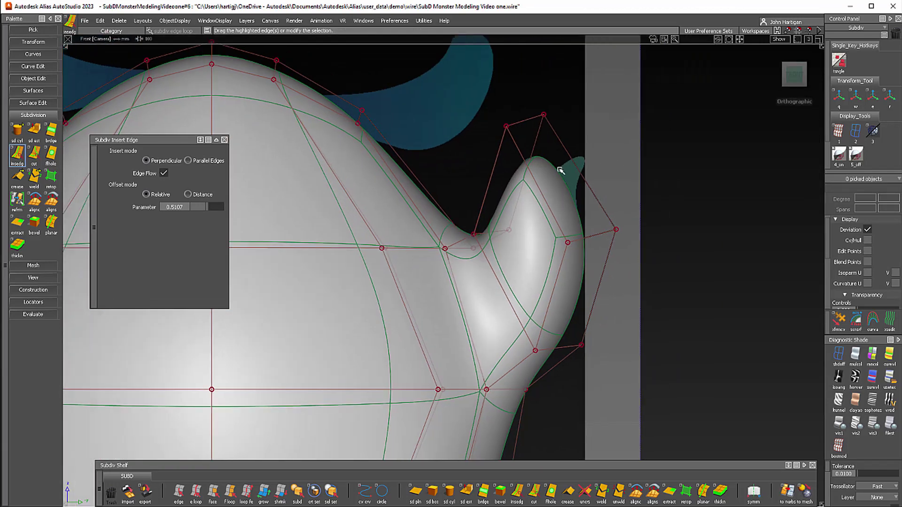
pyautogui.keyDown('alt'); pyautogui.keyDown('shift'); pyautogui.moveTo(560, 150); pyautogui.dragTo(685, 61); pyautogui.keyUp('shift'); pyautogui.keyUp('alt')
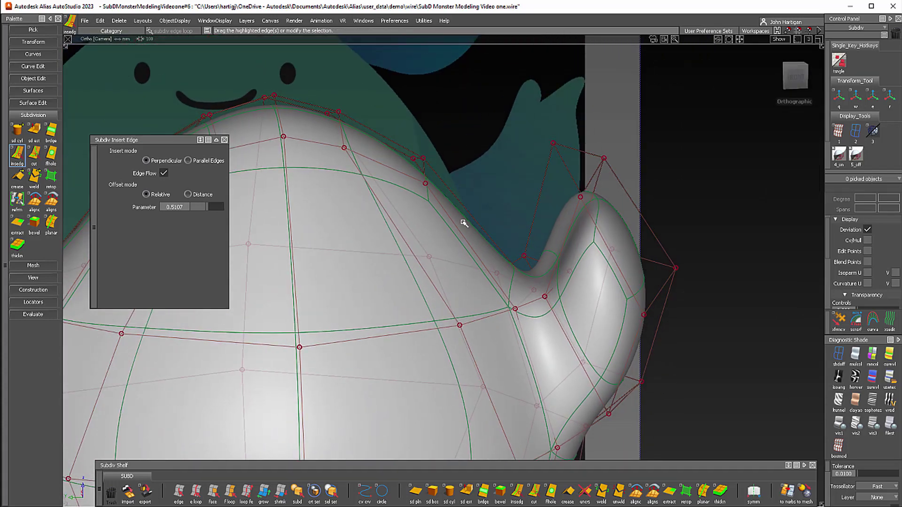
pyautogui.click(224, 140)
pyautogui.keyDown('ctrl'); pyautogui.keyDown('shift'); pyautogui.moveTo(471, 228); pyautogui.dragTo(432, 228); pyautogui.keyUp('shift'); pyautogui.keyUp('ctrl')
pyautogui.click(591, 155)
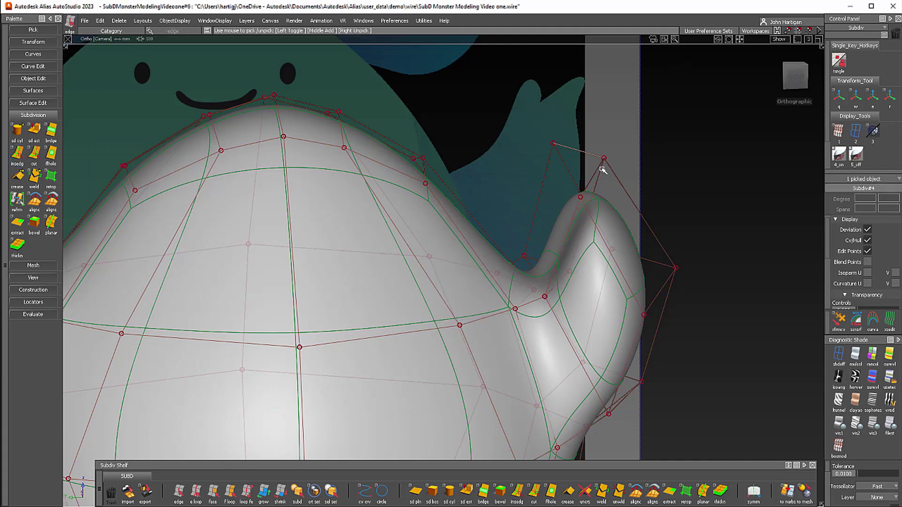
pyautogui.click(795, 75)
pyautogui.keyDown('ctrl'); pyautogui.keyDown('shift'); pyautogui.moveTo(638, 204); pyautogui.dragTo(640, 183, button='right'); pyautogui.keyUp('shift'); pyautogui.keyUp('ctrl')
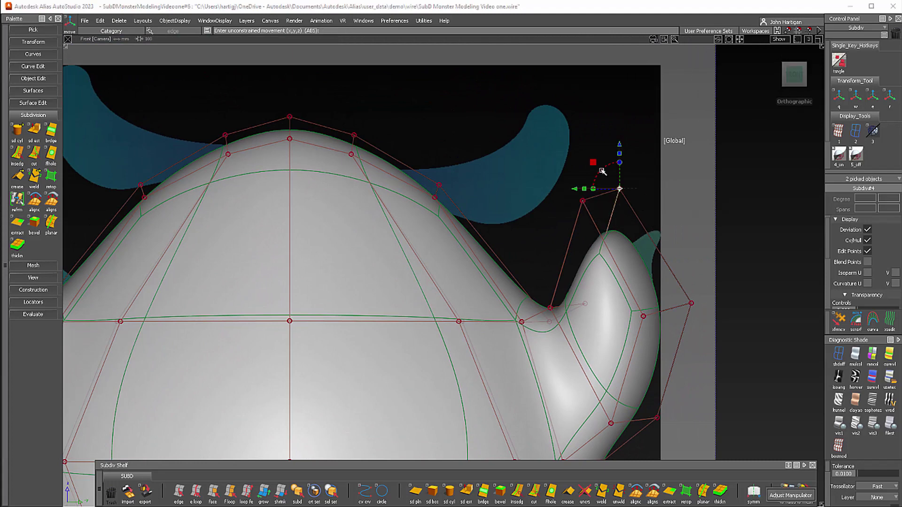
pyautogui.moveTo(594, 165); pyautogui.dragTo(617, 203)
# Display the subdivision body as flat control-cage facets and examine the top of the arm.
pyautogui.keyDown('alt'); pyautogui.keyDown('shift'); pyautogui.moveTo(558, 236); pyautogui.dragTo(650, 300); pyautogui.keyUp('shift'); pyautogui.keyUp('alt')
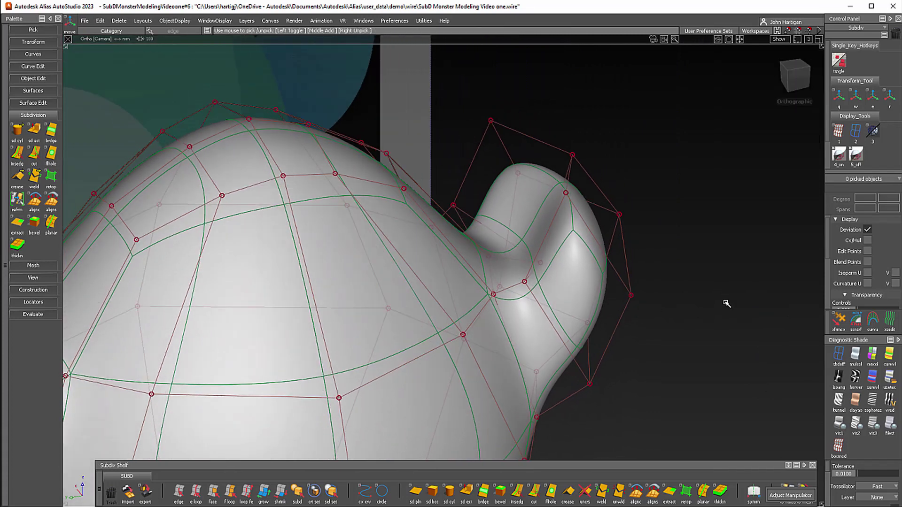
pyautogui.click(850, 457)
pyautogui.keyDown('alt'); pyautogui.keyDown('shift'); pyautogui.moveTo(537, 218); pyautogui.dragTo(590, 274); pyautogui.keyUp('shift'); pyautogui.keyUp('alt')
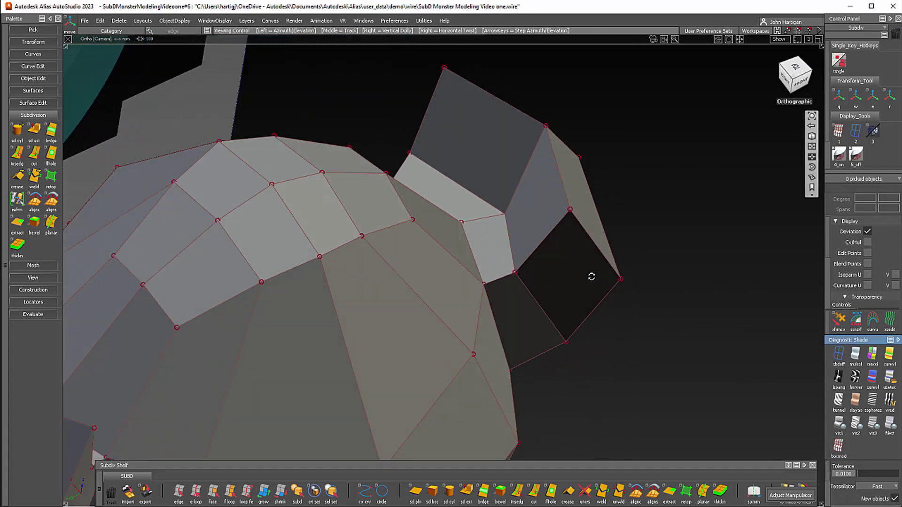
pyautogui.keyDown('ctrl'); pyautogui.keyDown('shift'); pyautogui.click(471, 177); pyautogui.keyUp('shift'); pyautogui.keyUp('ctrl')
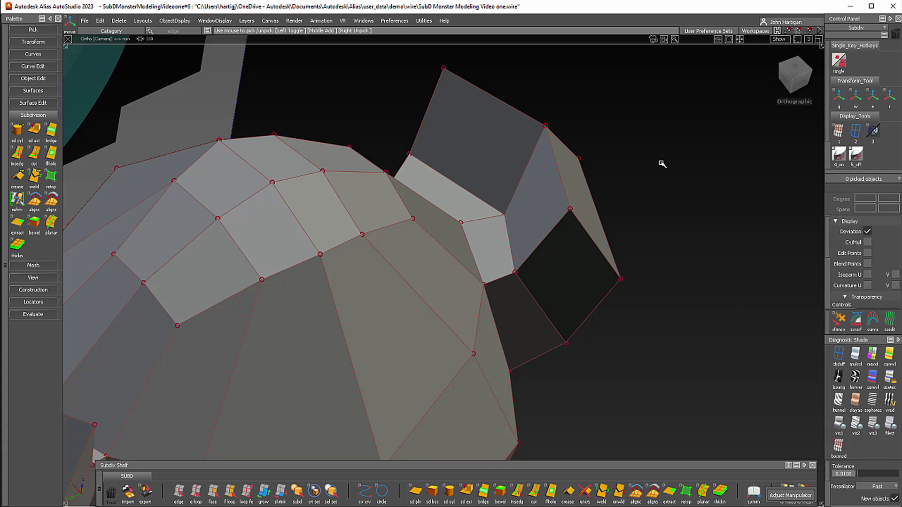
pyautogui.keyDown('alt'); pyautogui.keyDown('shift'); pyautogui.moveTo(516, 235); pyautogui.dragTo(513, 275); pyautogui.keyUp('shift'); pyautogui.keyUp('alt')
# Pick the two edges at the arm's inner base, restore the smooth display, and move them up toward the hand in the front view.
pyautogui.keyDown('ctrl'); pyautogui.keyDown('shift'); pyautogui.moveTo(434, 137); pyautogui.dragTo(399, 146); pyautogui.keyUp('shift'); pyautogui.keyUp('ctrl')
pyautogui.click(466, 184)
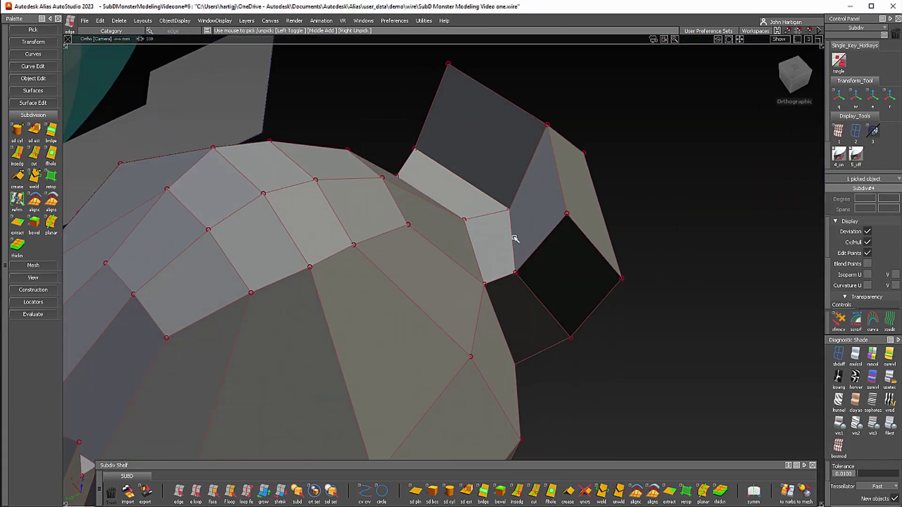
pyautogui.click(515, 239)
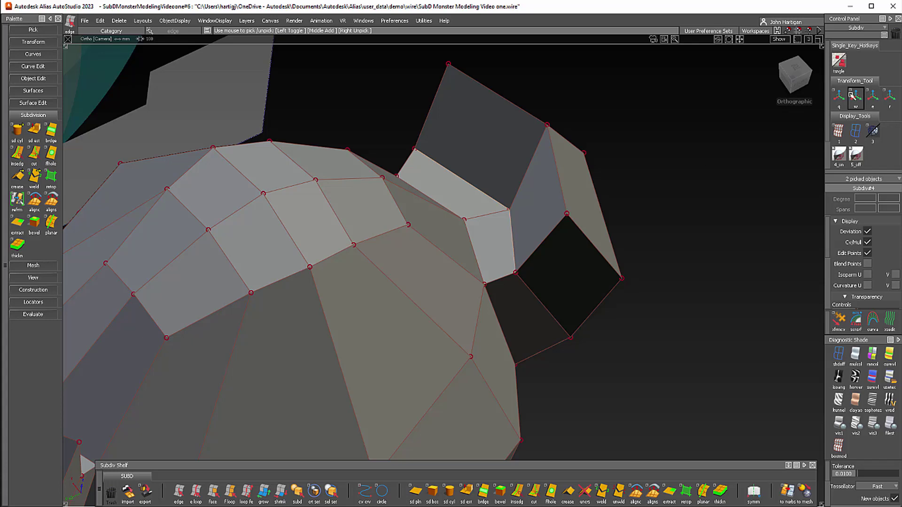
pyautogui.click(805, 85)
pyautogui.click(838, 353)
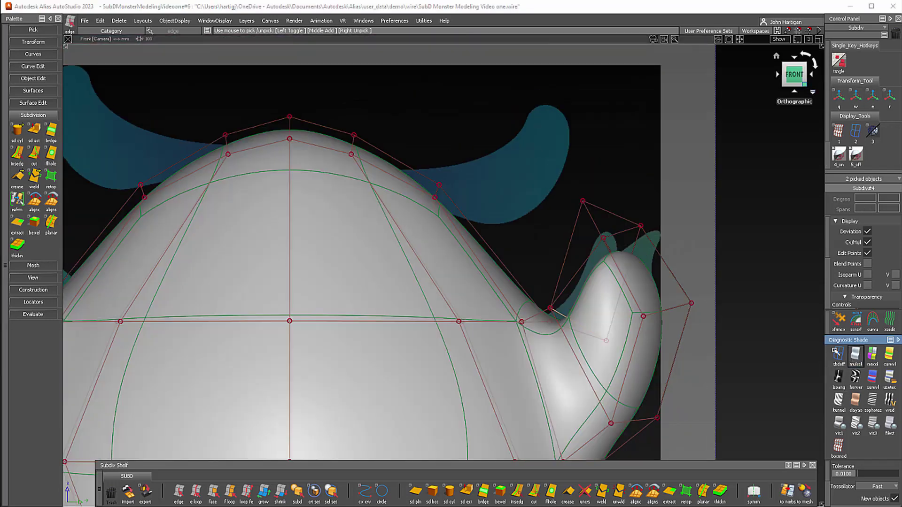
pyautogui.keyDown('alt'); pyautogui.keyDown('shift'); pyautogui.moveTo(655, 423); pyautogui.dragTo(661, 367, button='middle'); pyautogui.keyUp('shift'); pyautogui.keyUp('alt')
pyautogui.keyDown('ctrl'); pyautogui.keyDown('shift'); pyautogui.rightClick(706, 250); pyautogui.keyUp('shift'); pyautogui.keyUp('ctrl')
pyautogui.click(706, 228)
pyautogui.moveTo(556, 242)
pyautogui.mouseDown()
pyautogui.moveTo(582, 150)
pyautogui.moveTo(578, 160)
pyautogui.moveTo(577, 153)
pyautogui.moveTo(734, 272)
pyautogui.moveTo(714, 258)
pyautogui.moveTo(745, 201)
pyautogui.moveTo(763, 232)
pyautogui.mouseUp()
pyautogui.keyDown('ctrl'); pyautogui.keyDown('shift'); pyautogui.moveTo(679, 322); pyautogui.dragTo(666, 268); pyautogui.keyUp('shift'); pyautogui.keyUp('ctrl')
# Move the middle control vertex on the hand's upper side along Y in the top view.
pyautogui.keyDown('alt'); pyautogui.keyDown('shift'); pyautogui.moveTo(689, 264); pyautogui.dragTo(691, 413, button='middle'); pyautogui.keyUp('shift'); pyautogui.keyUp('alt')
pyautogui.keyDown('ctrl'); pyautogui.keyDown('shift'); pyautogui.moveTo(564, 301); pyautogui.dragTo(597, 301); pyautogui.keyUp('shift'); pyautogui.keyUp('ctrl')
pyautogui.click(536, 277)
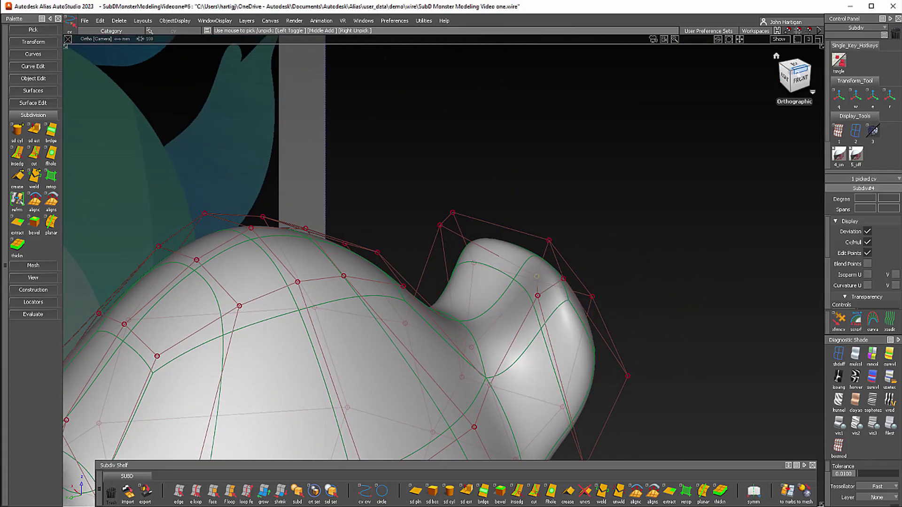
pyautogui.click(802, 80)
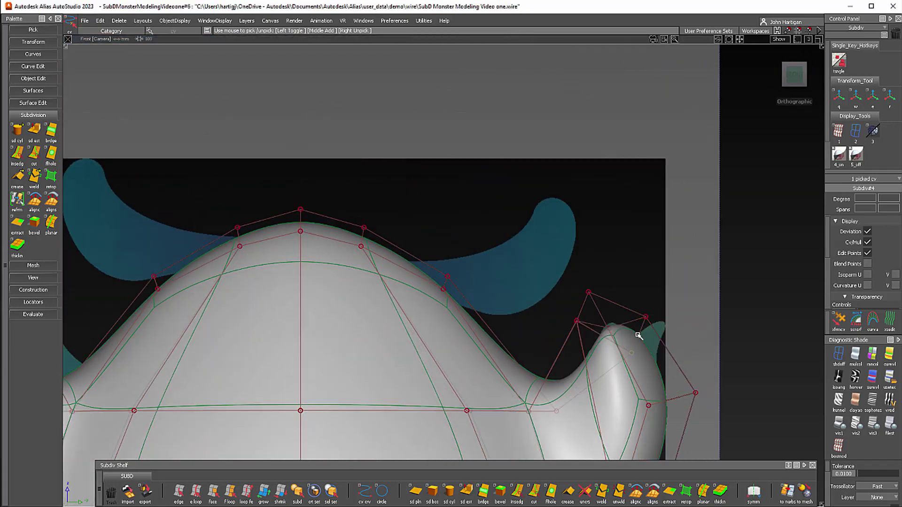
pyautogui.keyDown('alt'); pyautogui.keyDown('shift'); pyautogui.moveTo(646, 323); pyautogui.dragTo(522, 358); pyautogui.keyUp('shift'); pyautogui.keyUp('alt')
pyautogui.keyDown('alt'); pyautogui.keyDown('shift'); pyautogui.moveTo(522, 358); pyautogui.dragTo(505, 246, button='middle'); pyautogui.keyUp('shift'); pyautogui.keyUp('alt')
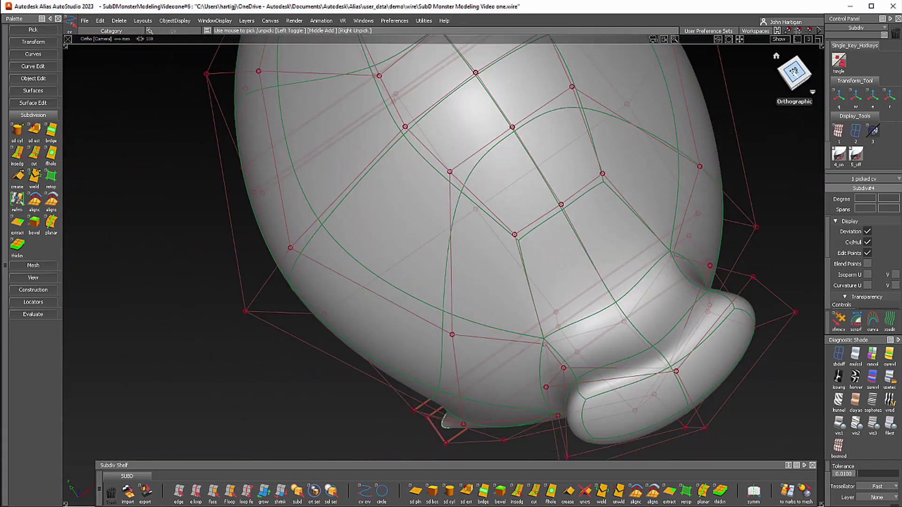
pyautogui.click(794, 71)
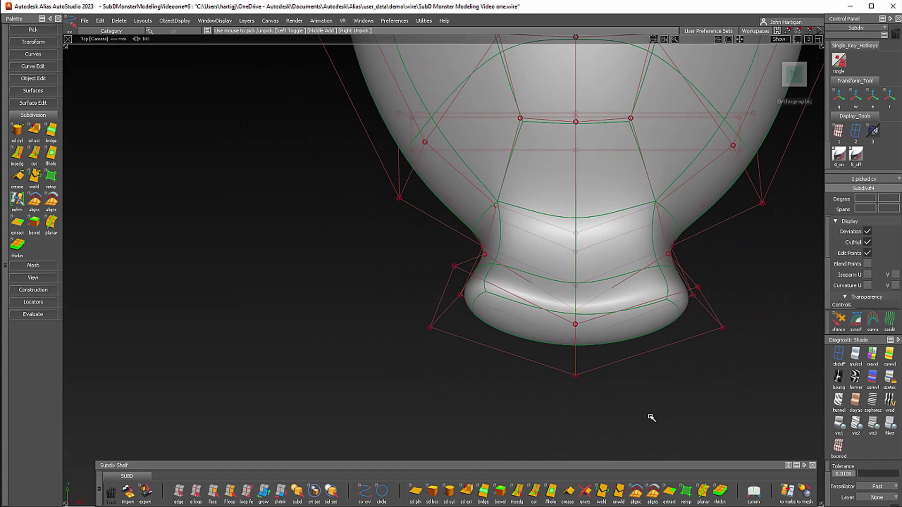
pyautogui.keyDown('ctrl'); pyautogui.keyDown('shift'); pyautogui.moveTo(652, 414); pyautogui.dragTo(691, 425); pyautogui.keyUp('shift'); pyautogui.keyUp('ctrl')
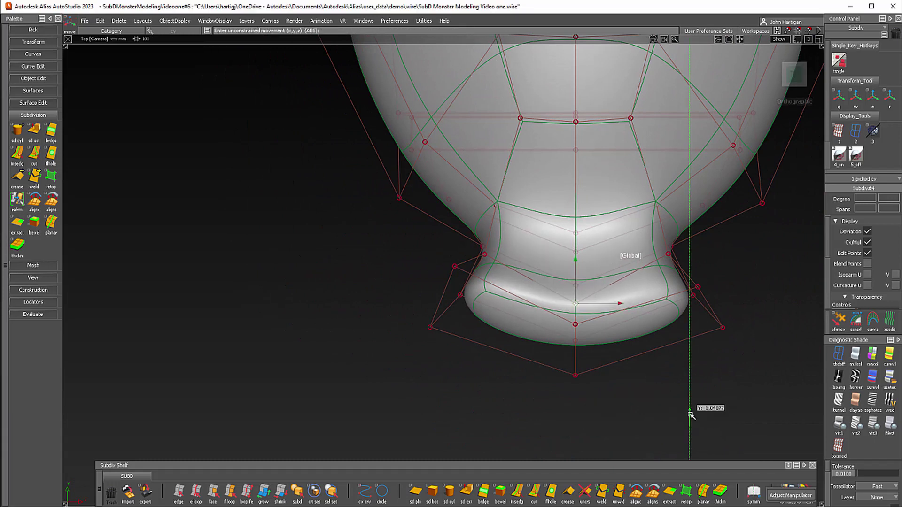
pyautogui.moveTo(691, 414); pyautogui.dragTo(691, 397, button='right')
pyautogui.keyDown('ctrl'); pyautogui.keyDown('shift'); pyautogui.moveTo(684, 441); pyautogui.dragTo(867, 232); pyautogui.keyUp('shift'); pyautogui.keyUp('ctrl')
pyautogui.click(795, 77)
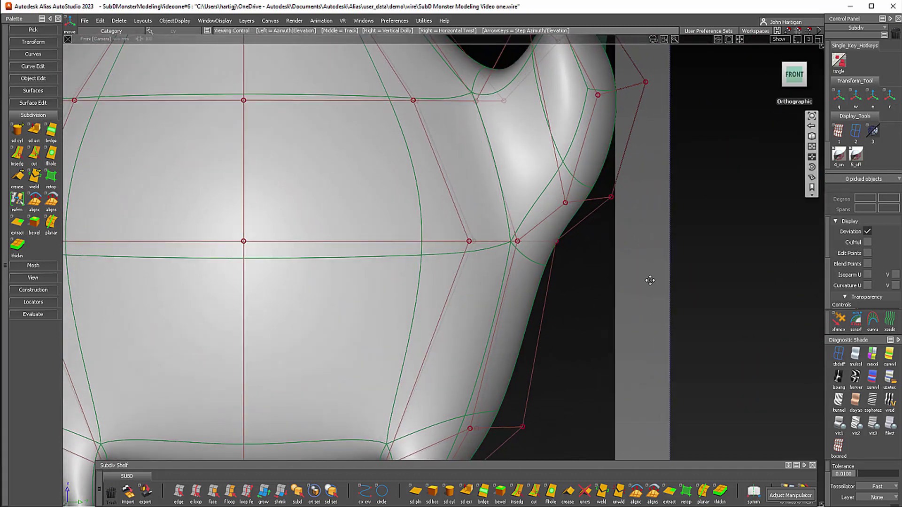
pyautogui.keyDown('alt'); pyautogui.keyDown('shift'); pyautogui.moveTo(650, 281); pyautogui.dragTo(626, 353); pyautogui.keyUp('shift'); pyautogui.keyUp('alt')
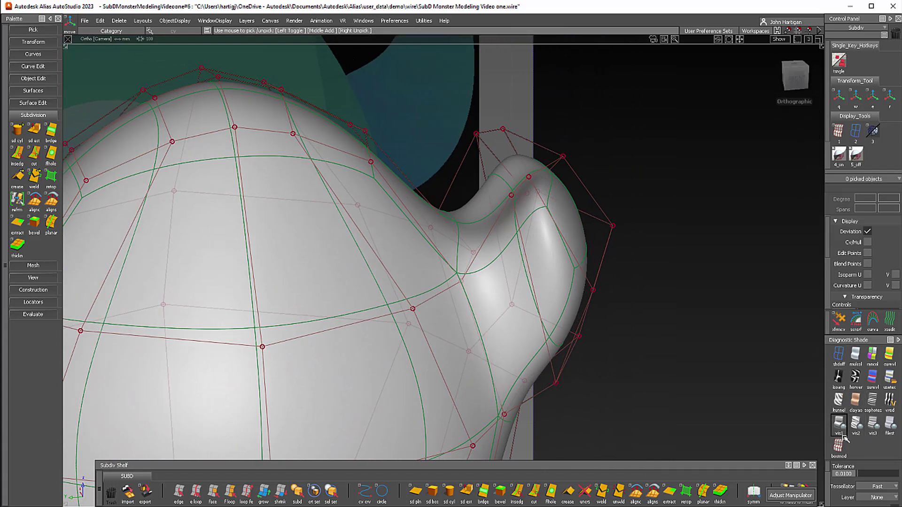
# Extrude the hand's two outer top faces upward and outward in the front view to form the outer finger.
pyautogui.press('1')
pyautogui.keyDown('alt'); pyautogui.keyDown('shift'); pyautogui.moveTo(527, 119); pyautogui.dragTo(539, 153); pyautogui.keyUp('shift'); pyautogui.keyUp('alt')
pyautogui.keyDown('ctrl'); pyautogui.keyDown('shift'); pyautogui.moveTo(530, 187); pyautogui.dragTo(523, 196); pyautogui.keyUp('shift'); pyautogui.keyUp('ctrl')
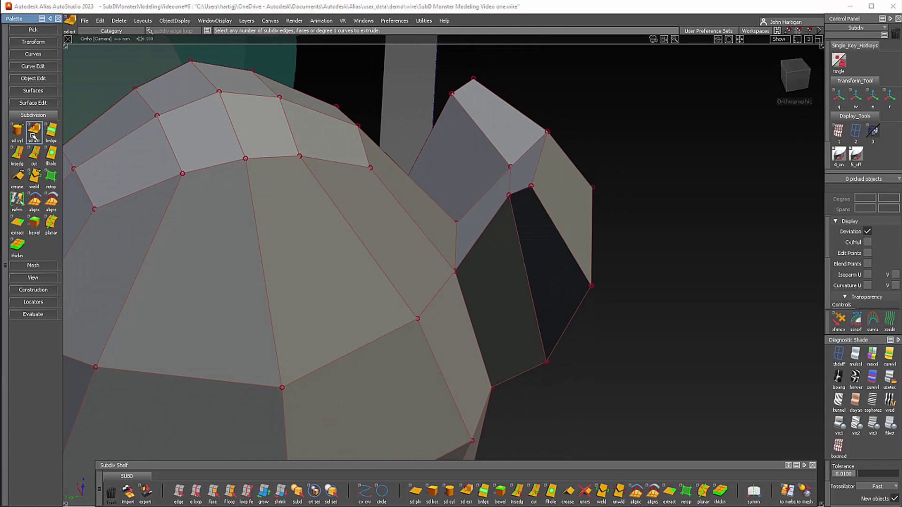
pyautogui.keyDown('alt'); pyautogui.keyDown('shift'); pyautogui.moveTo(415, 234); pyautogui.dragTo(397, 253); pyautogui.keyUp('shift'); pyautogui.keyUp('alt')
pyautogui.click(566, 201)
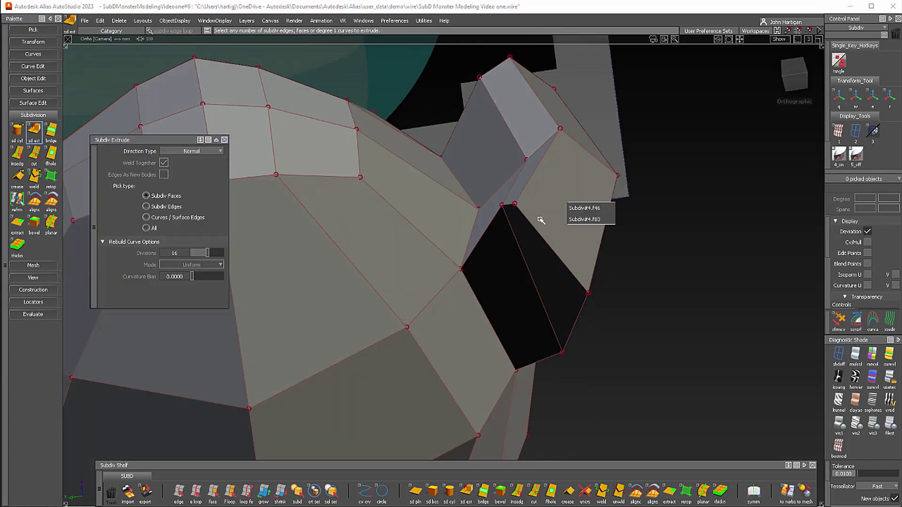
pyautogui.click(582, 205)
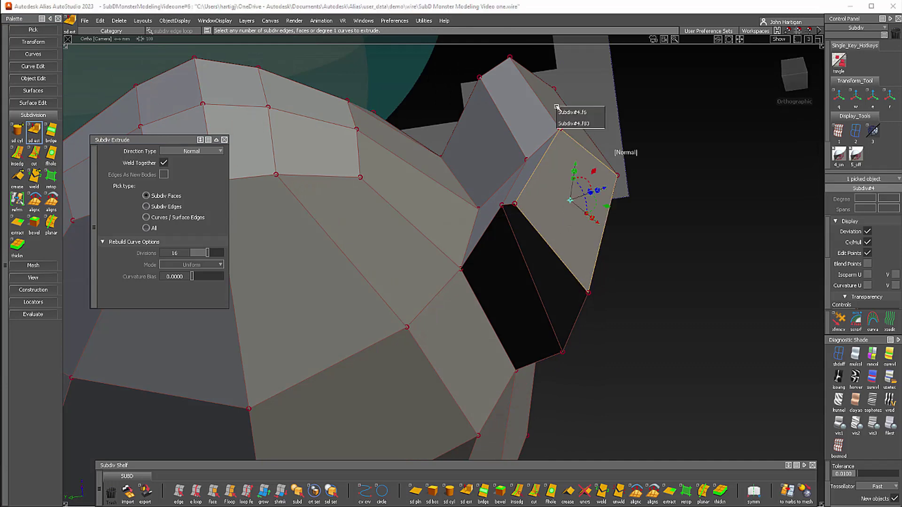
pyautogui.click(568, 113)
pyautogui.click(794, 76)
pyautogui.click(858, 358)
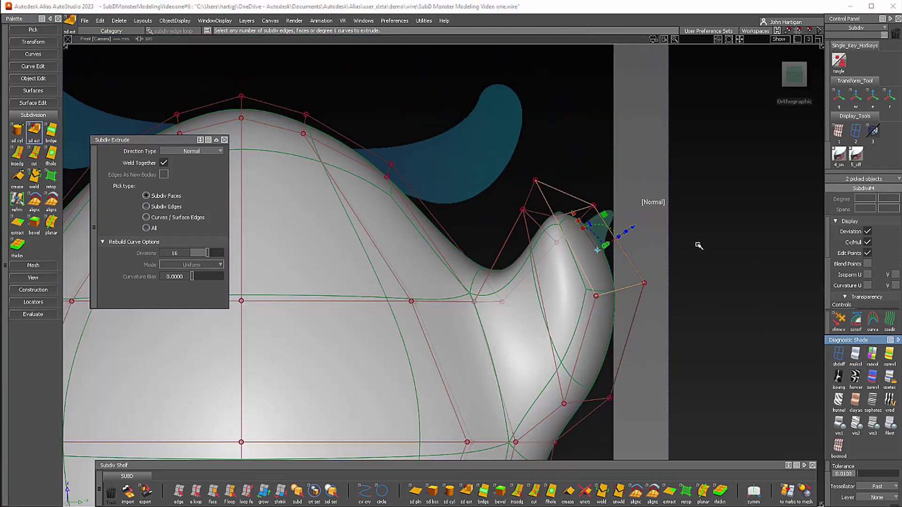
pyautogui.moveTo(638, 229); pyautogui.dragTo(659, 306)
pyautogui.keyDown('ctrl'); pyautogui.keyDown('shift'); pyautogui.moveTo(766, 374); pyautogui.dragTo(766, 372); pyautogui.keyUp('shift'); pyautogui.keyUp('ctrl')
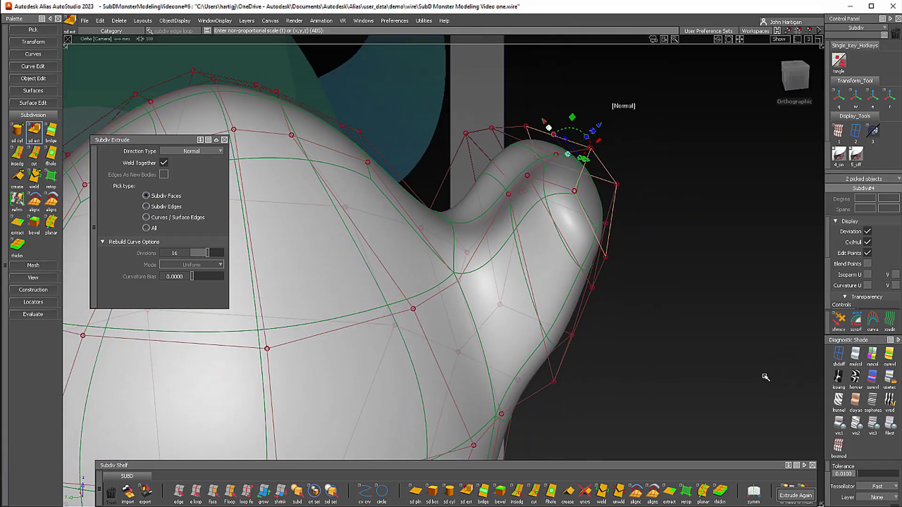
# Extrude the hand's two inner top faces up toward the body's side in the front view and adjust their tilt and position.
pyautogui.click(841, 451)
pyautogui.moveTo(619, 283)
pyautogui.keyDown('alt'); pyautogui.keyDown('shift'); pyautogui.mouseDown()
pyautogui.moveTo(629, 308)
pyautogui.moveTo(623, 296)
pyautogui.mouseUp(); pyautogui.keyUp('shift'); pyautogui.keyUp('alt')
pyautogui.click(504, 134)
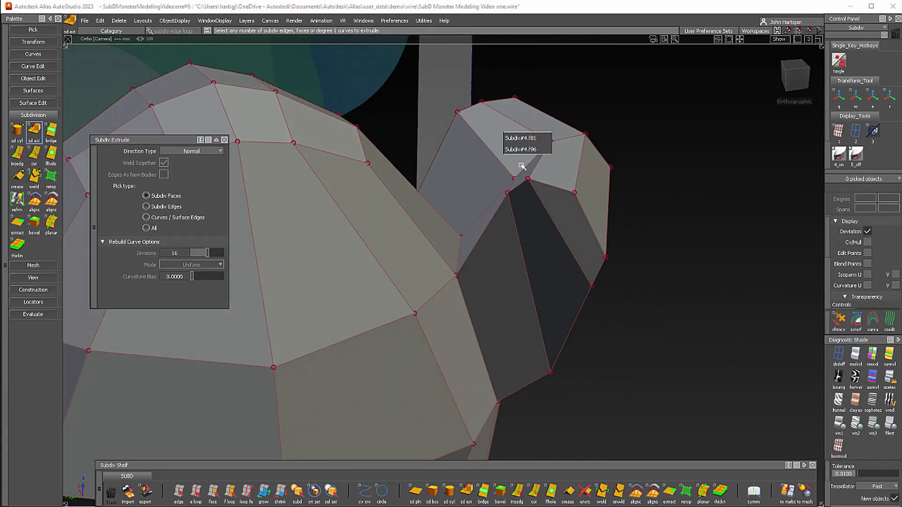
pyautogui.click(546, 137)
pyautogui.keyDown('alt'); pyautogui.keyDown('shift'); pyautogui.moveTo(546, 137); pyautogui.dragTo(548, 177); pyautogui.keyUp('shift'); pyautogui.keyUp('alt')
pyautogui.click(524, 156)
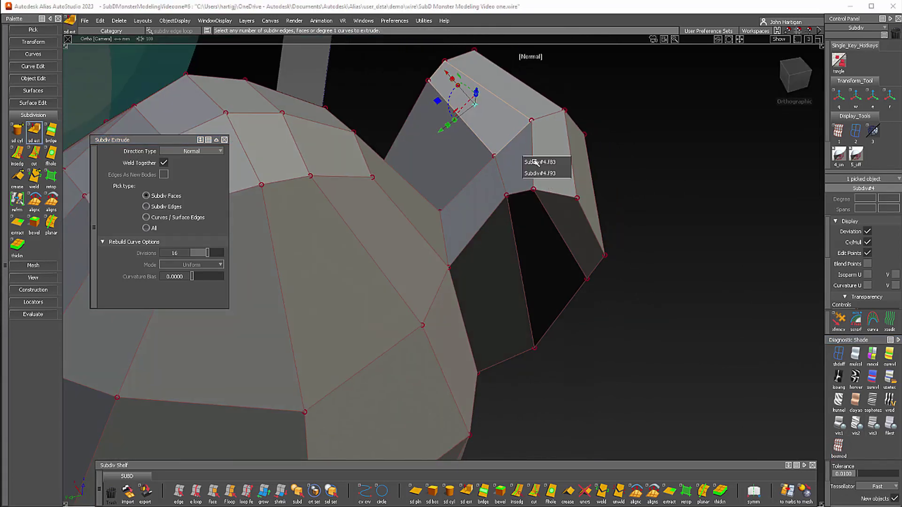
pyautogui.click(564, 173)
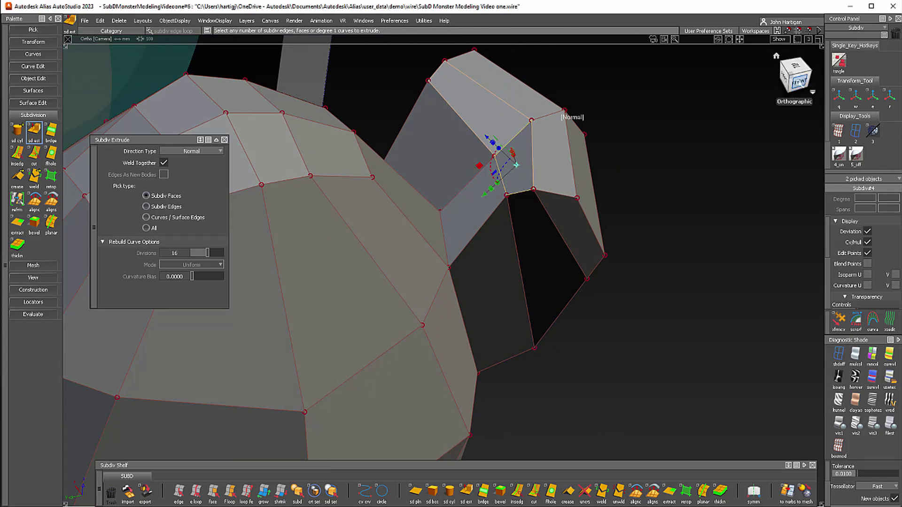
pyautogui.click(800, 83)
pyautogui.click(855, 354)
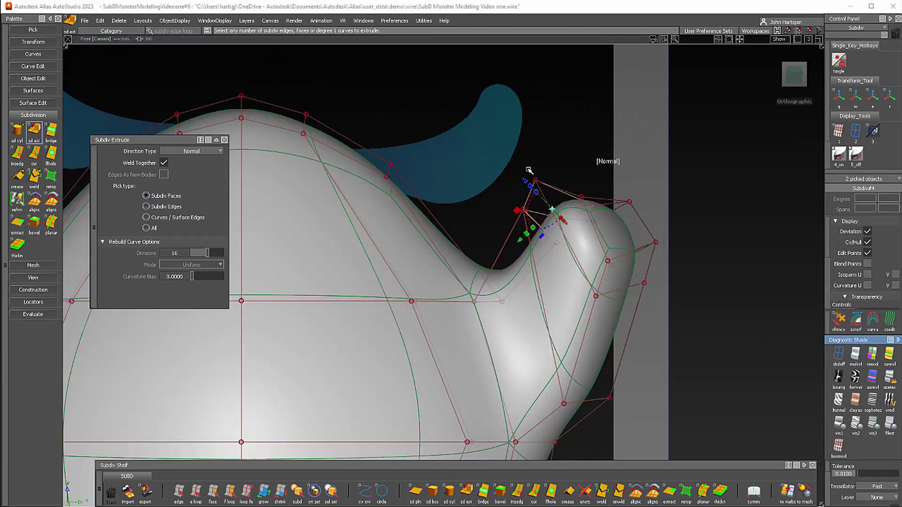
pyautogui.moveTo(528, 183); pyautogui.dragTo(513, 155)
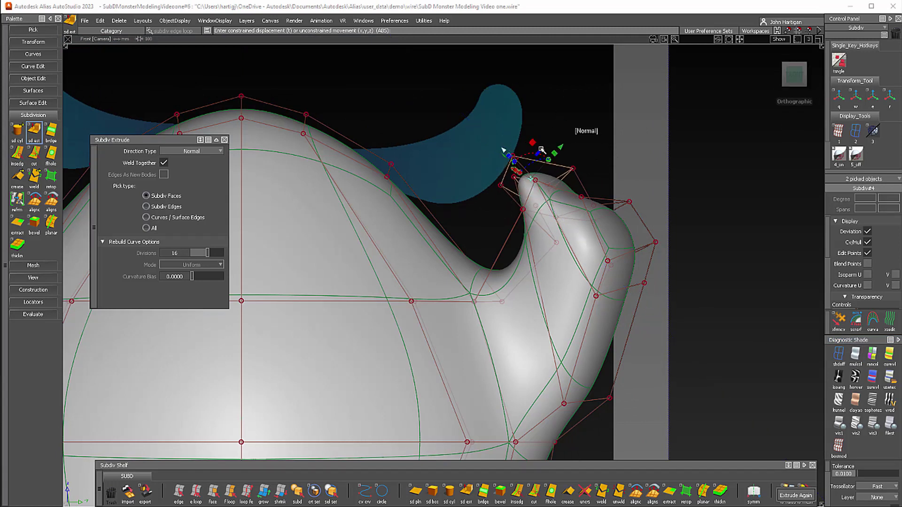
pyautogui.moveTo(534, 143); pyautogui.dragTo(549, 155)
# Narrow the whole hand by scaling all its control vertices inward along X in the top view.
pyautogui.keyDown('alt'); pyautogui.keyDown('shift'); pyautogui.moveTo(545, 237); pyautogui.dragTo(636, 217); pyautogui.keyUp('shift'); pyautogui.keyUp('alt')
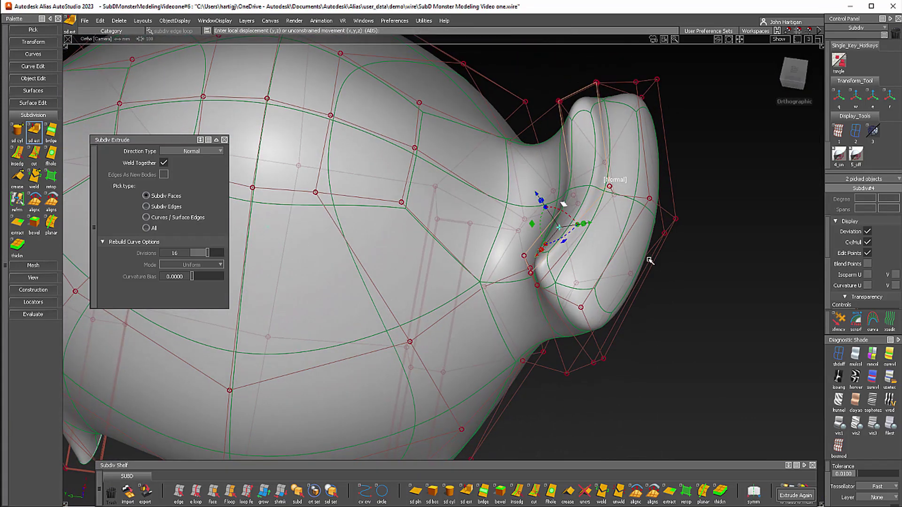
pyautogui.keyDown('alt'); pyautogui.keyDown('shift'); pyautogui.moveTo(698, 315); pyautogui.dragTo(654, 285); pyautogui.keyUp('shift'); pyautogui.keyUp('alt')
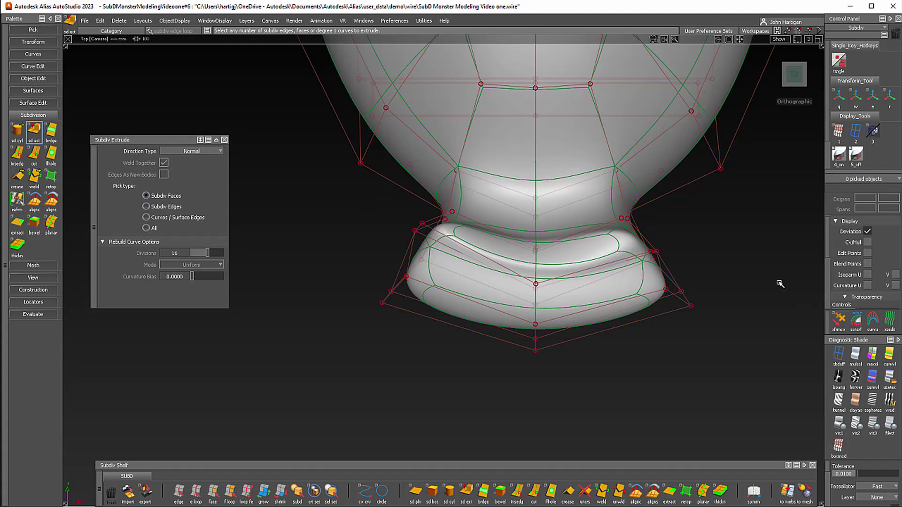
pyautogui.keyDown('alt'); pyautogui.keyDown('shift'); pyautogui.moveTo(724, 266); pyautogui.dragTo(718, 312, button='right'); pyautogui.keyUp('shift'); pyautogui.keyUp('alt')
pyautogui.keyDown('alt'); pyautogui.keyDown('shift'); pyautogui.moveTo(718, 312); pyautogui.dragTo(719, 316, button='middle'); pyautogui.keyUp('shift'); pyautogui.keyUp('alt')
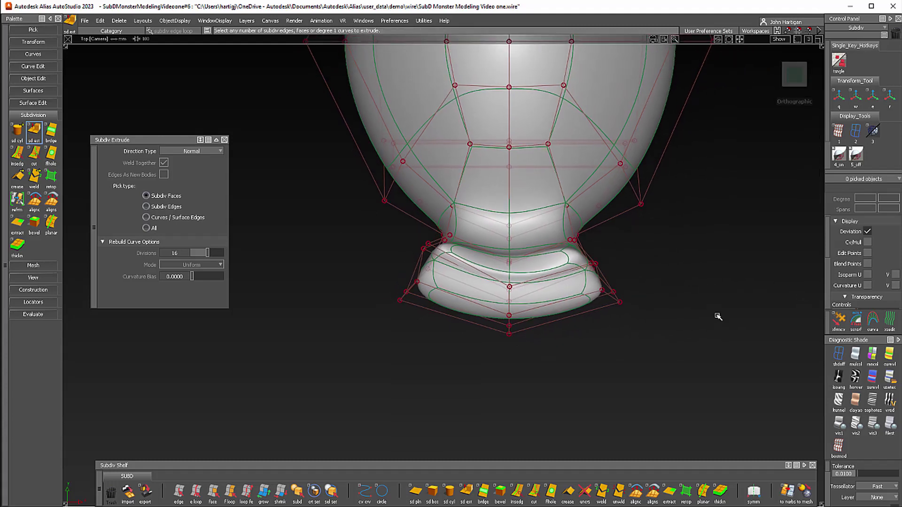
pyautogui.keyDown('alt'); pyautogui.keyDown('shift'); pyautogui.moveTo(620, 258); pyautogui.dragTo(612, 292); pyautogui.keyUp('shift'); pyautogui.keyUp('alt')
pyautogui.keyDown('ctrl'); pyautogui.keyDown('shift'); pyautogui.click(497, 273); pyautogui.keyUp('shift'); pyautogui.keyUp('ctrl')
pyautogui.click(520, 275)
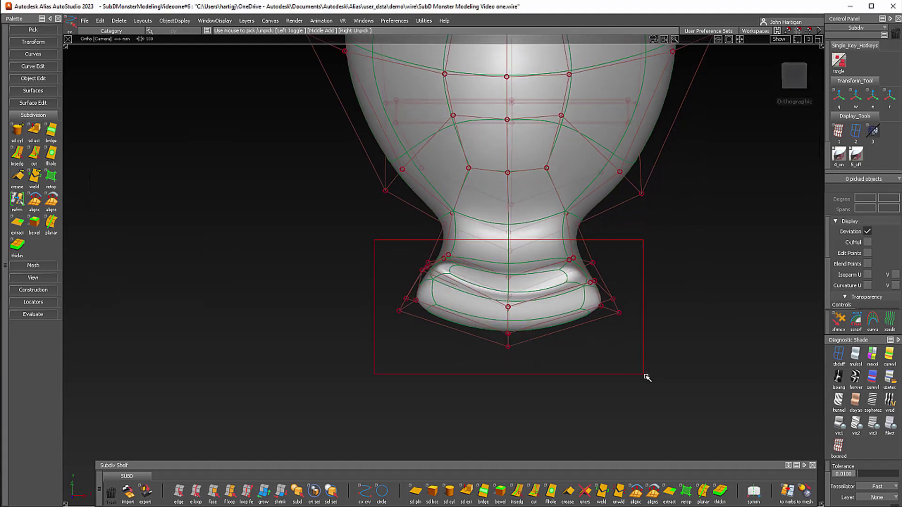
pyautogui.moveTo(646, 377); pyautogui.dragTo(649, 378)
pyautogui.keyDown('ctrl'); pyautogui.keyDown('shift'); pyautogui.click(677, 308); pyautogui.keyUp('shift'); pyautogui.keyUp('ctrl')
pyautogui.click(607, 293)
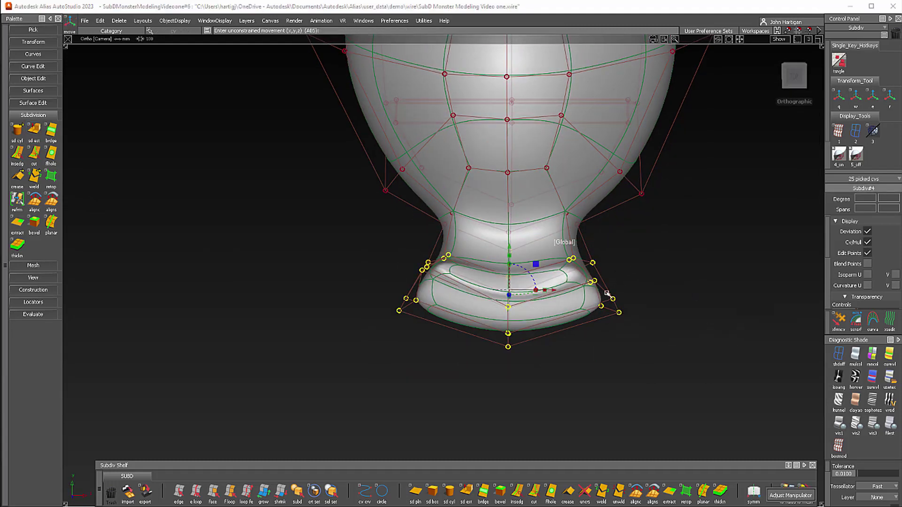
pyautogui.moveTo(547, 293); pyautogui.dragTo(517, 300)
pyautogui.keyDown('ctrl'); pyautogui.keyDown('shift'); pyautogui.moveTo(661, 389); pyautogui.dragTo(671, 331); pyautogui.keyUp('shift'); pyautogui.keyUp('ctrl')
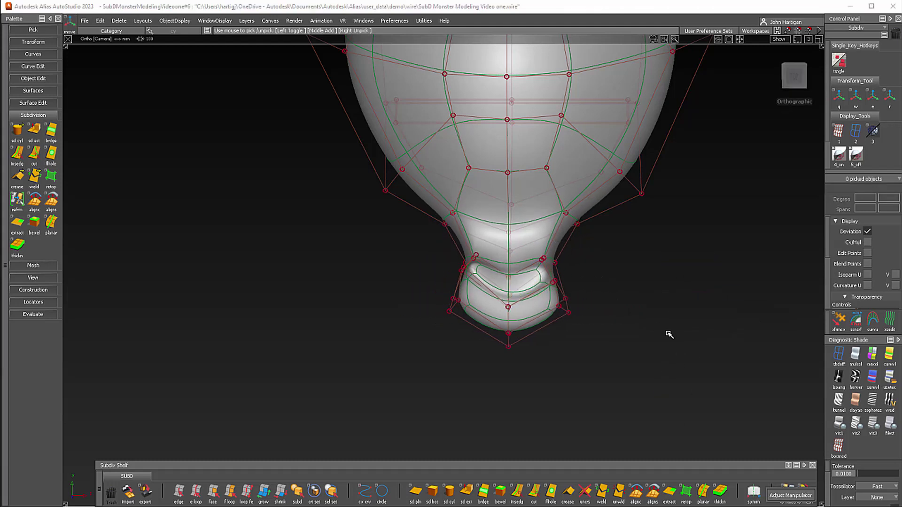
# Move the middle control vertices on the hand's upper side along Y toward the body in the top view.
pyautogui.moveTo(510, 324)
pyautogui.keyDown('ctrl'); pyautogui.keyDown('shift'); pyautogui.mouseDown()
pyautogui.moveTo(503, 286)
pyautogui.moveTo(521, 318)
pyautogui.mouseUp(); pyautogui.keyUp('shift'); pyautogui.keyUp('ctrl')
pyautogui.keyDown('ctrl'); pyautogui.keyDown('shift'); pyautogui.moveTo(662, 357); pyautogui.dragTo(662, 334, button='middle'); pyautogui.keyUp('shift'); pyautogui.keyUp('ctrl')
pyautogui.moveTo(513, 244); pyautogui.dragTo(507, 216)
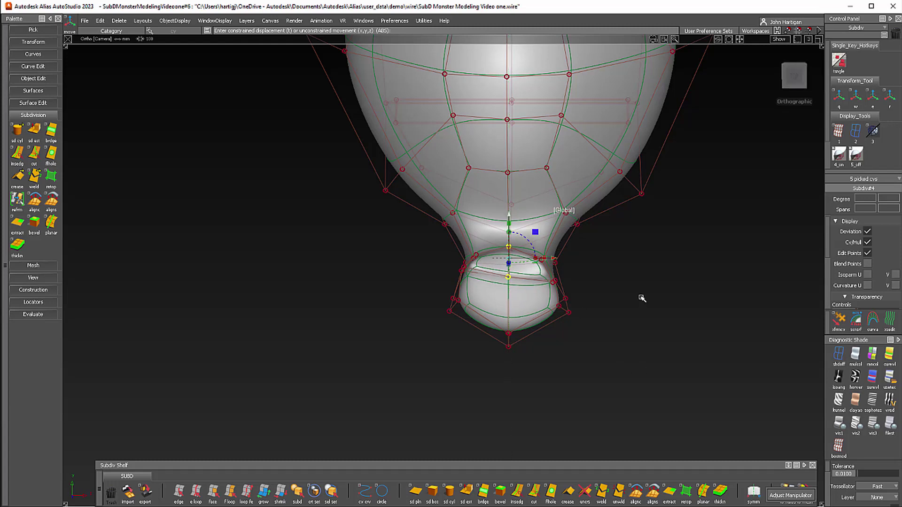
pyautogui.keyDown('ctrl'); pyautogui.keyDown('shift'); pyautogui.moveTo(651, 356); pyautogui.dragTo(648, 300); pyautogui.keyUp('shift'); pyautogui.keyUp('ctrl')
# Move the outer finger's control vertices down and inward in the front view toward the canvas hand outline.
pyautogui.keyDown('alt'); pyautogui.keyDown('shift'); pyautogui.moveTo(413, 328); pyautogui.dragTo(665, 248); pyautogui.keyUp('shift'); pyautogui.keyUp('alt')
pyautogui.click(793, 77)
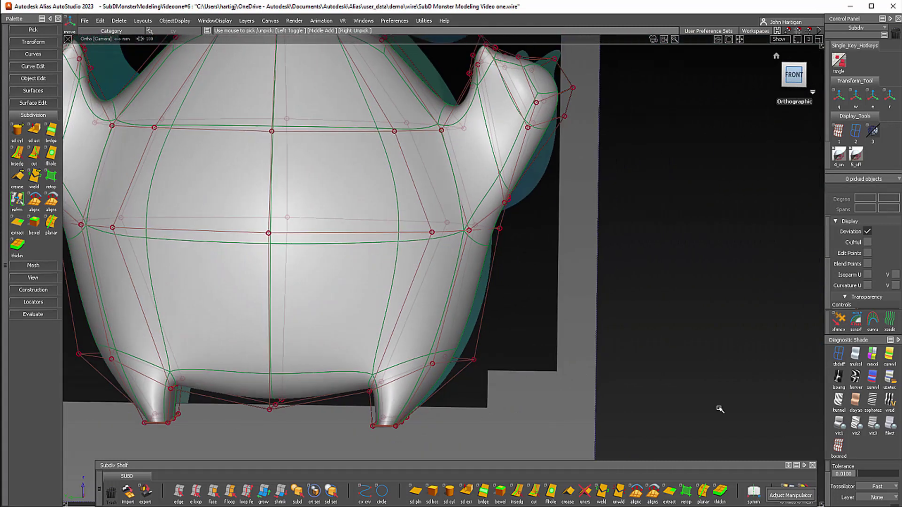
pyautogui.keyDown('alt'); pyautogui.keyDown('shift'); pyautogui.moveTo(661, 355); pyautogui.dragTo(689, 460, button='middle'); pyautogui.keyUp('shift'); pyautogui.keyUp('alt')
pyautogui.keyDown('alt'); pyautogui.keyDown('shift'); pyautogui.moveTo(637, 374); pyautogui.dragTo(641, 363, button='right'); pyautogui.keyUp('shift'); pyautogui.keyUp('alt')
pyautogui.keyDown('alt'); pyautogui.keyDown('shift'); pyautogui.moveTo(641, 363); pyautogui.dragTo(599, 381, button='middle'); pyautogui.keyUp('shift'); pyautogui.keyUp('alt')
pyautogui.keyDown('ctrl'); pyautogui.keyDown('shift'); pyautogui.moveTo(682, 260); pyautogui.dragTo(705, 262); pyautogui.keyUp('shift'); pyautogui.keyUp('ctrl')
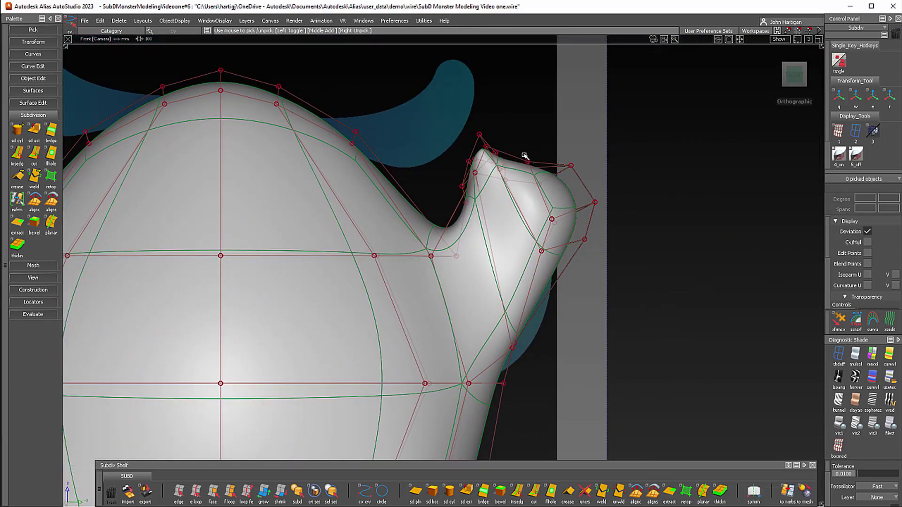
pyautogui.moveTo(519, 152); pyautogui.dragTo(615, 272)
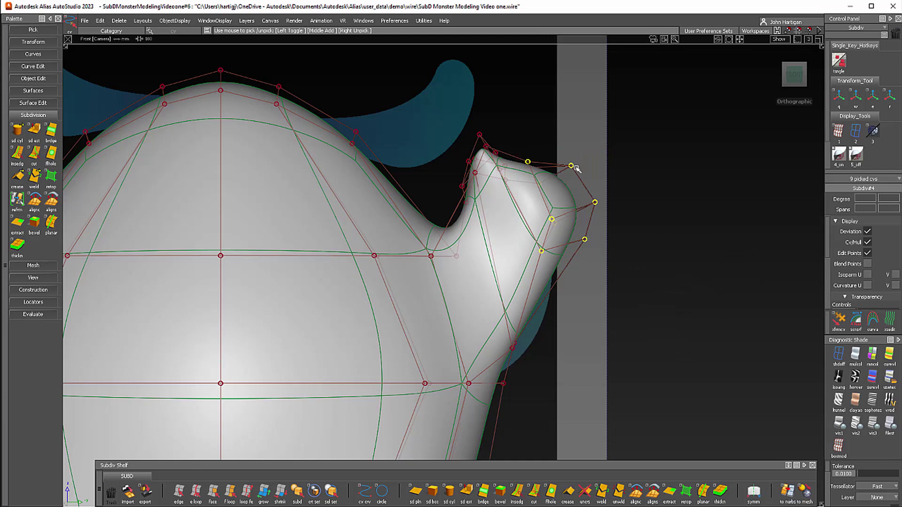
pyautogui.press('w')
pyautogui.moveTo(547, 185); pyautogui.dragTo(525, 195)
pyautogui.keyDown('ctrl'); pyautogui.keyDown('shift'); pyautogui.moveTo(697, 367); pyautogui.dragTo(704, 308); pyautogui.keyUp('shift'); pyautogui.keyUp('ctrl')
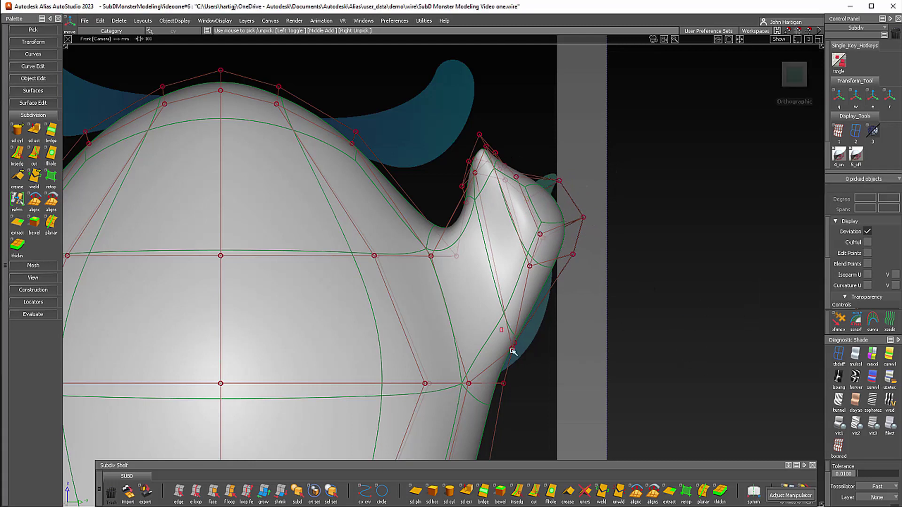
# Move the arm's lower outer control vertices outward and the vertex at its base inward to follow the canvas outline.
pyautogui.moveTo(537, 362); pyautogui.dragTo(507, 331)
pyautogui.keyDown('ctrl'); pyautogui.keyDown('shift'); pyautogui.moveTo(749, 391); pyautogui.dragTo(752, 336); pyautogui.keyUp('shift'); pyautogui.keyUp('ctrl')
pyautogui.moveTo(499, 374); pyautogui.dragTo(516, 398)
pyautogui.moveTo(476, 359); pyautogui.dragTo(457, 365)
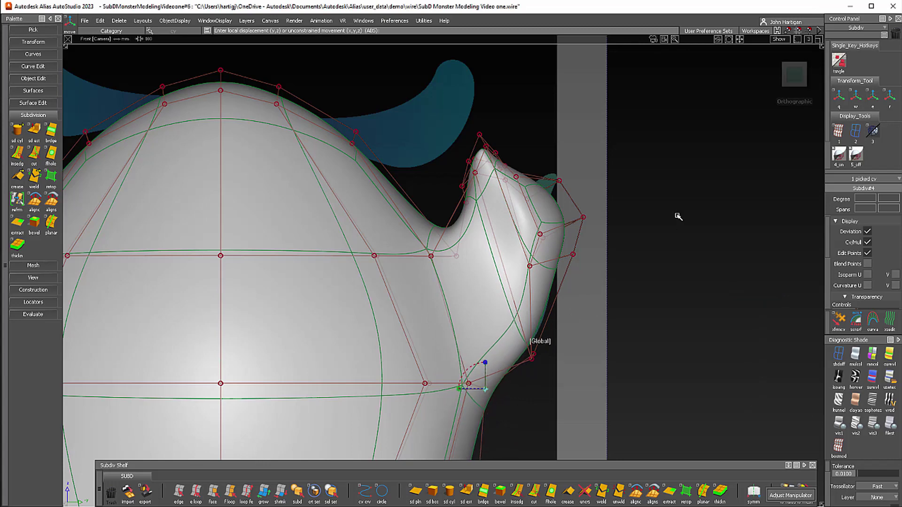
# Scale down the control vertices at the outer finger's tip and move them up in the front view.
pyautogui.moveTo(604, 224)
pyautogui.keyDown('alt'); pyautogui.keyDown('shift'); pyautogui.mouseDown()
pyautogui.moveTo(571, 241)
pyautogui.moveTo(621, 254)
pyautogui.moveTo(606, 238)
pyautogui.moveTo(654, 221)
pyautogui.moveTo(438, 302)
pyautogui.moveTo(563, 233)
pyautogui.moveTo(603, 225)
pyautogui.moveTo(601, 241)
pyautogui.mouseUp(); pyautogui.keyUp('shift'); pyautogui.keyUp('alt')
pyautogui.click(799, 77)
pyautogui.keyDown('ctrl'); pyautogui.keyDown('shift'); pyautogui.moveTo(612, 223); pyautogui.dragTo(612, 205, button='right'); pyautogui.keyUp('shift'); pyautogui.keyUp('ctrl')
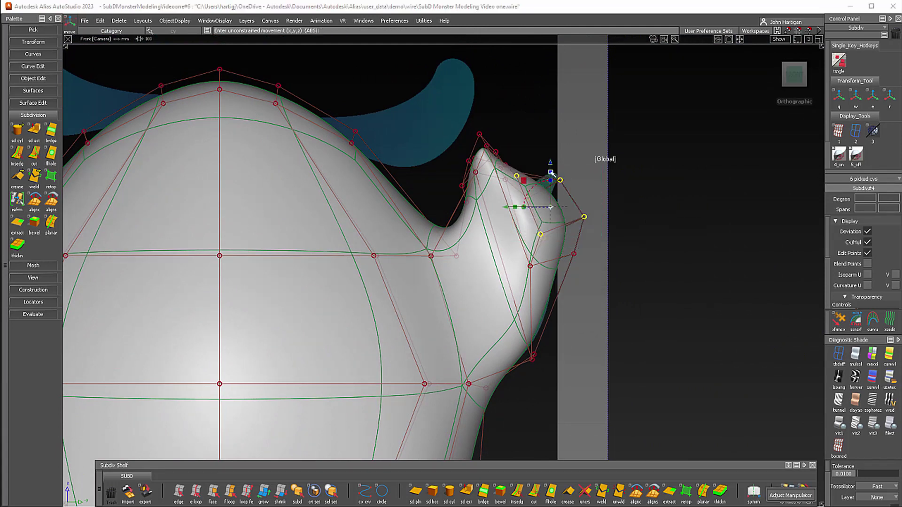
pyautogui.moveTo(551, 173); pyautogui.dragTo(496, 209)
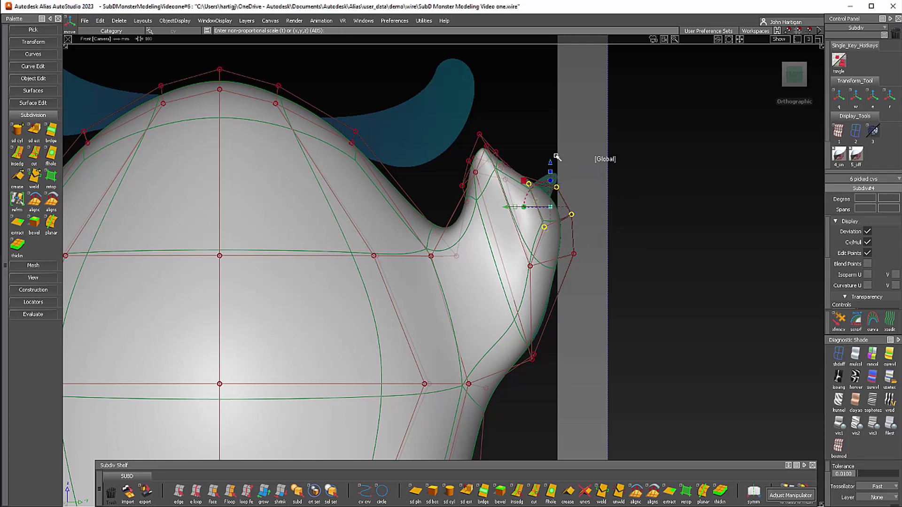
pyautogui.moveTo(554, 165); pyautogui.dragTo(553, 136)
pyautogui.keyDown('ctrl'); pyautogui.keyDown('shift'); pyautogui.moveTo(502, 315); pyautogui.dragTo(518, 230); pyautogui.keyUp('shift'); pyautogui.keyUp('ctrl')
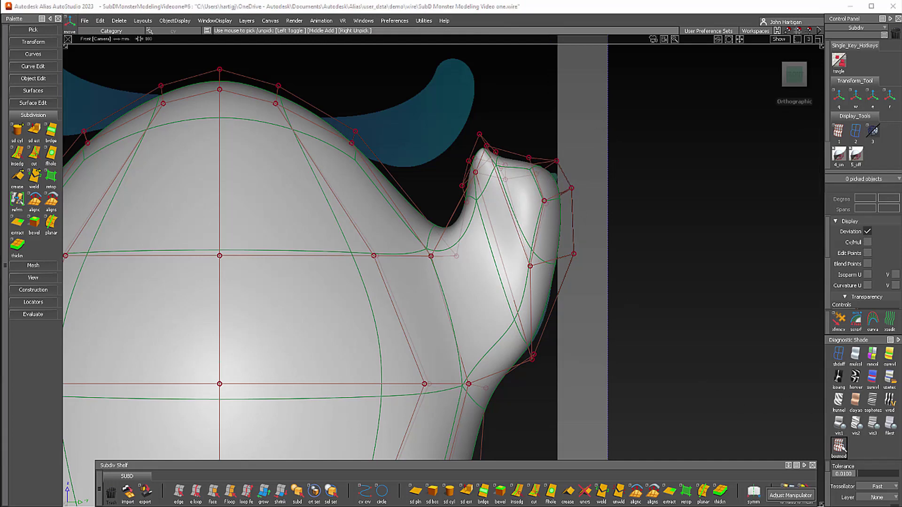
# Pick the two edges between the inner and outer fingers and move them down and outward to form the gap in the front view.
pyautogui.click(842, 448)
pyautogui.keyDown('alt'); pyautogui.keyDown('shift'); pyautogui.moveTo(473, 259); pyautogui.dragTo(534, 230); pyautogui.keyUp('shift'); pyautogui.keyUp('alt')
pyautogui.keyDown('alt'); pyautogui.keyDown('shift'); pyautogui.moveTo(534, 230); pyautogui.dragTo(558, 303, button='middle'); pyautogui.keyUp('shift'); pyautogui.keyUp('alt')
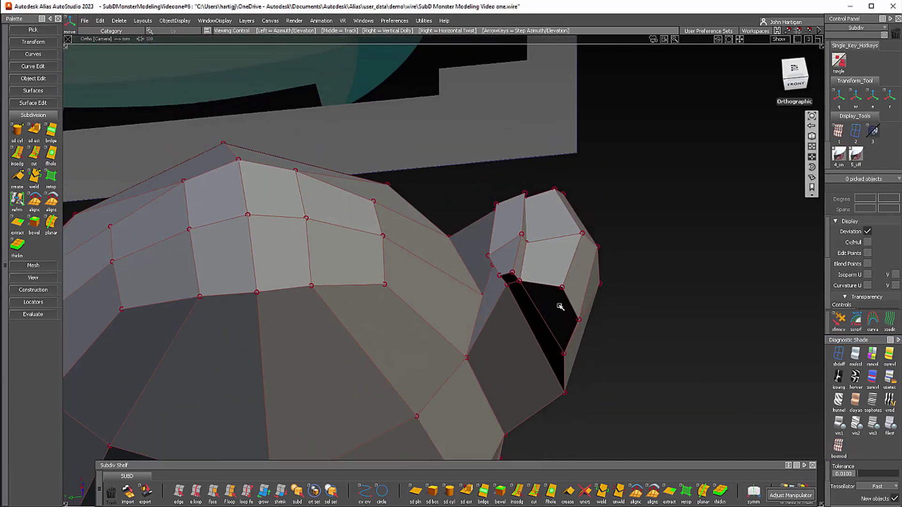
pyautogui.keyDown('alt'); pyautogui.keyDown('shift'); pyautogui.moveTo(558, 303); pyautogui.dragTo(545, 245); pyautogui.keyUp('shift'); pyautogui.keyUp('alt')
pyautogui.keyDown('alt'); pyautogui.keyDown('shift'); pyautogui.moveTo(546, 245); pyautogui.dragTo(540, 154, button='right'); pyautogui.keyUp('shift'); pyautogui.keyUp('alt')
pyautogui.keyDown('ctrl'); pyautogui.keyDown('shift'); pyautogui.moveTo(628, 221); pyautogui.dragTo(619, 227); pyautogui.keyUp('shift'); pyautogui.keyUp('ctrl')
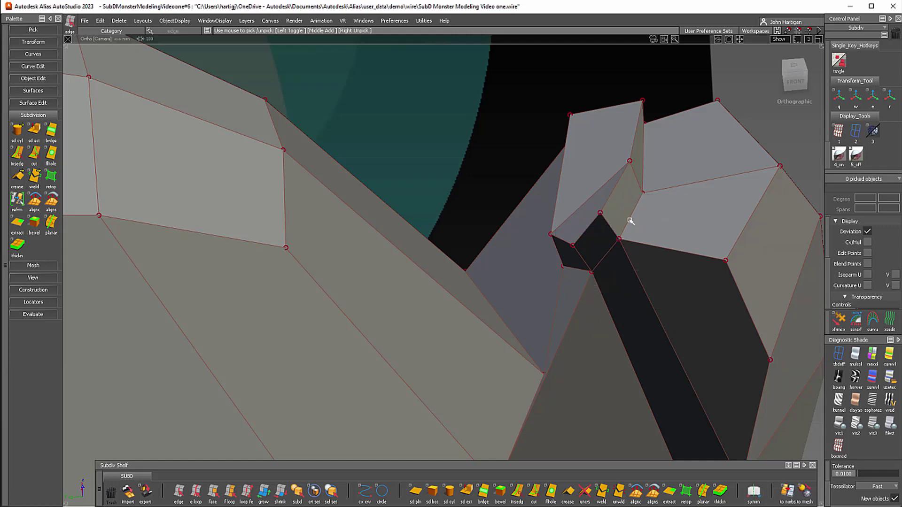
pyautogui.click(644, 162)
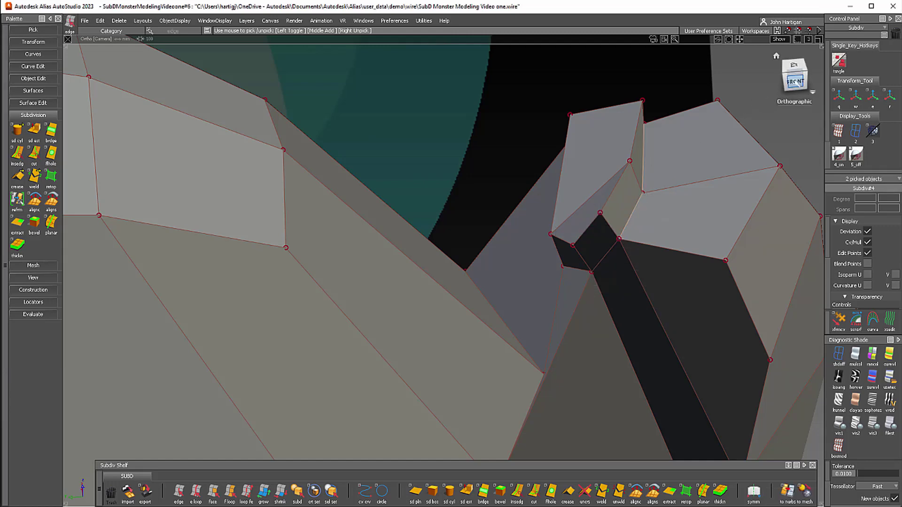
pyautogui.click(794, 81)
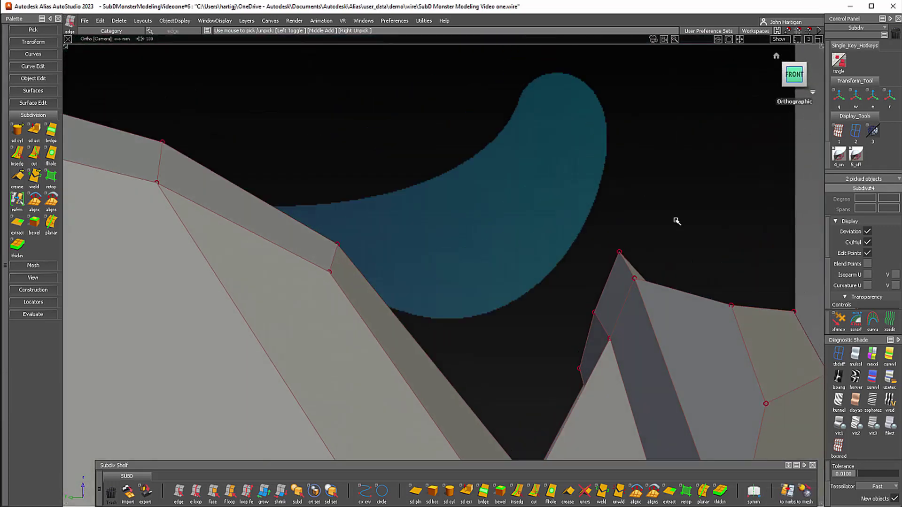
pyautogui.click(855, 363)
pyautogui.keyDown('alt'); pyautogui.keyDown('shift'); pyautogui.moveTo(652, 357); pyautogui.dragTo(600, 232, button='middle'); pyautogui.keyUp('shift'); pyautogui.keyUp('alt')
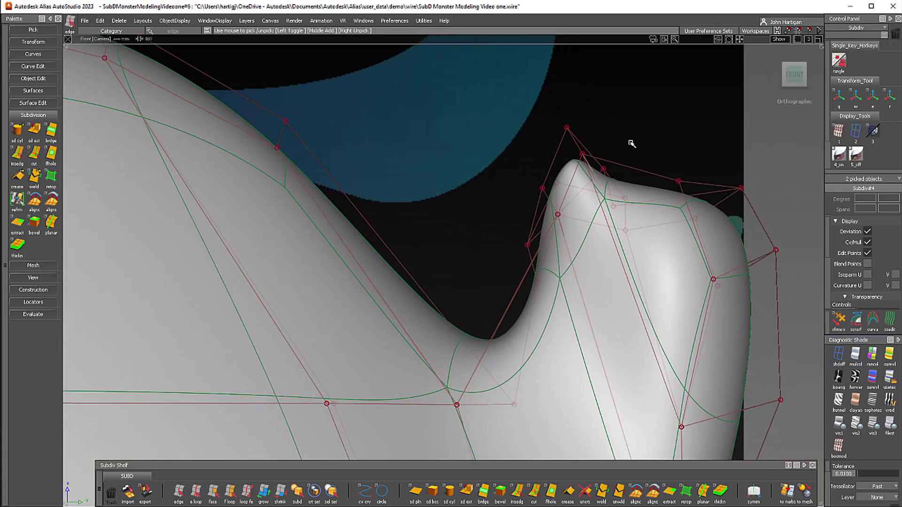
pyautogui.press('w')
pyautogui.moveTo(597, 137); pyautogui.dragTo(617, 257, button='right')
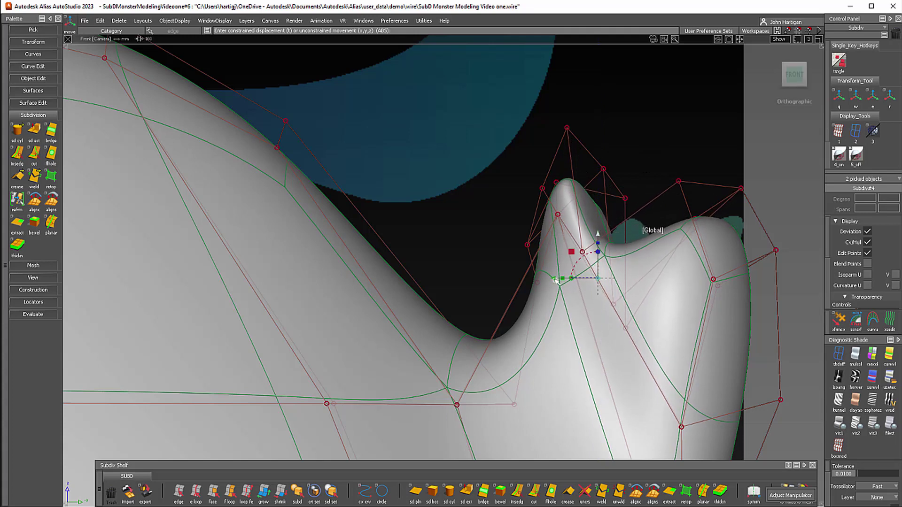
pyautogui.moveTo(556, 280); pyautogui.dragTo(658, 252, button='middle')
pyautogui.moveTo(650, 236); pyautogui.dragTo(653, 270, button='right')
pyautogui.keyDown('ctrl'); pyautogui.keyDown('shift'); pyautogui.moveTo(472, 164); pyautogui.dragTo(471, 149); pyautogui.keyUp('shift'); pyautogui.keyUp('ctrl')
# Pick the two faces at the inner finger's tip and move them down and outward in the front view.
pyautogui.keyDown('alt'); pyautogui.keyDown('shift'); pyautogui.moveTo(644, 197); pyautogui.dragTo(709, 244); pyautogui.keyUp('shift'); pyautogui.keyUp('alt')
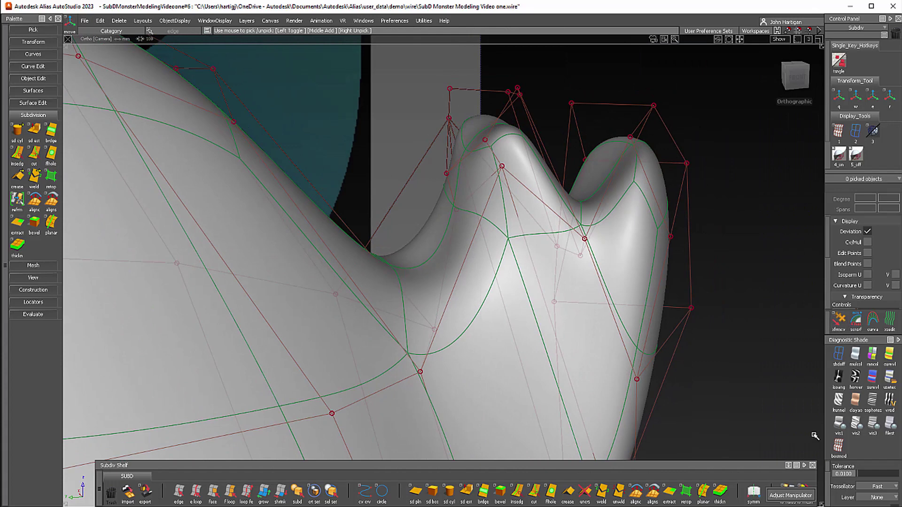
pyautogui.click(839, 447)
pyautogui.keyDown('alt'); pyautogui.keyDown('shift'); pyautogui.moveTo(665, 193); pyautogui.dragTo(483, 303); pyautogui.keyUp('shift'); pyautogui.keyUp('alt')
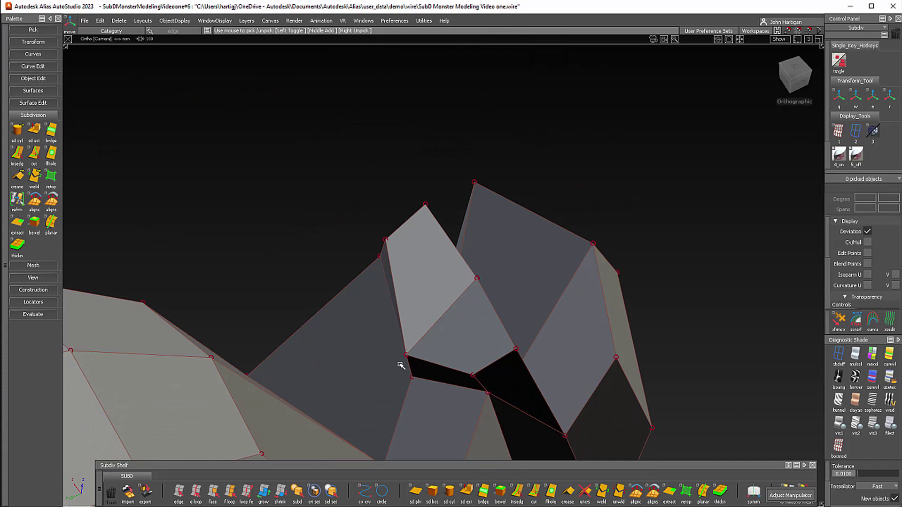
pyautogui.keyDown('alt'); pyautogui.keyDown('shift'); pyautogui.moveTo(457, 348); pyautogui.dragTo(463, 294); pyautogui.keyUp('shift'); pyautogui.keyUp('alt')
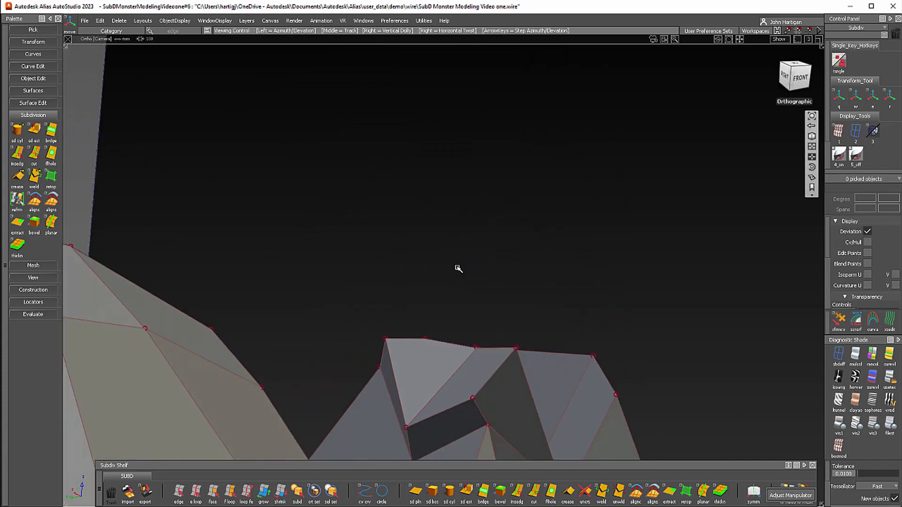
pyautogui.keyDown('ctrl'); pyautogui.keyDown('shift'); pyautogui.click(443, 359); pyautogui.keyUp('shift'); pyautogui.keyUp('ctrl')
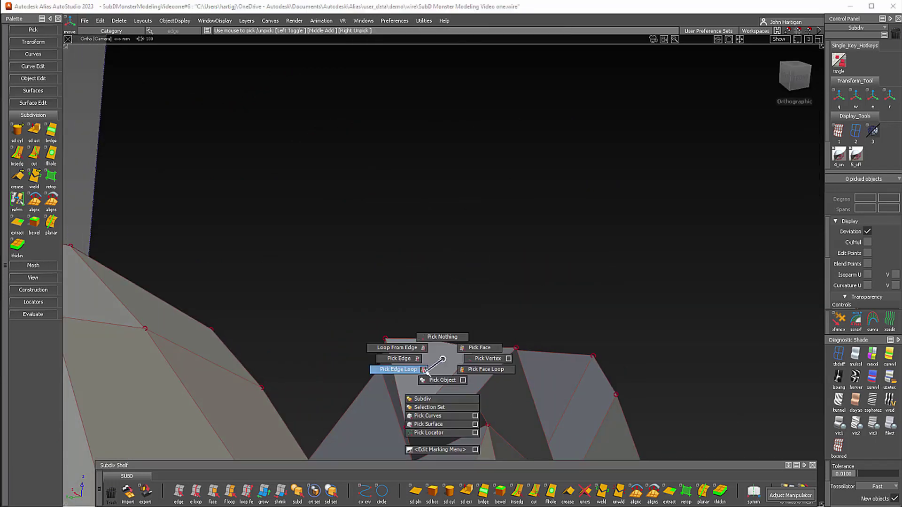
pyautogui.click(479, 347)
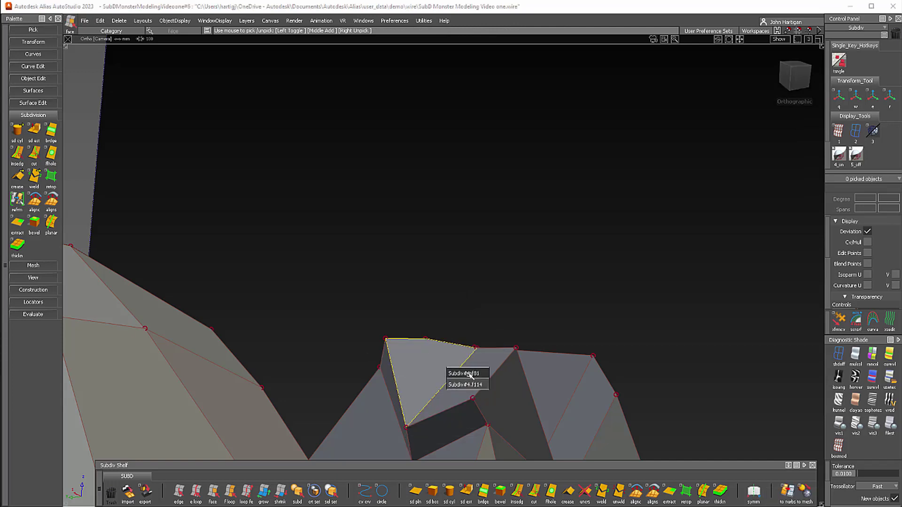
pyautogui.click(470, 374)
pyautogui.click(476, 370)
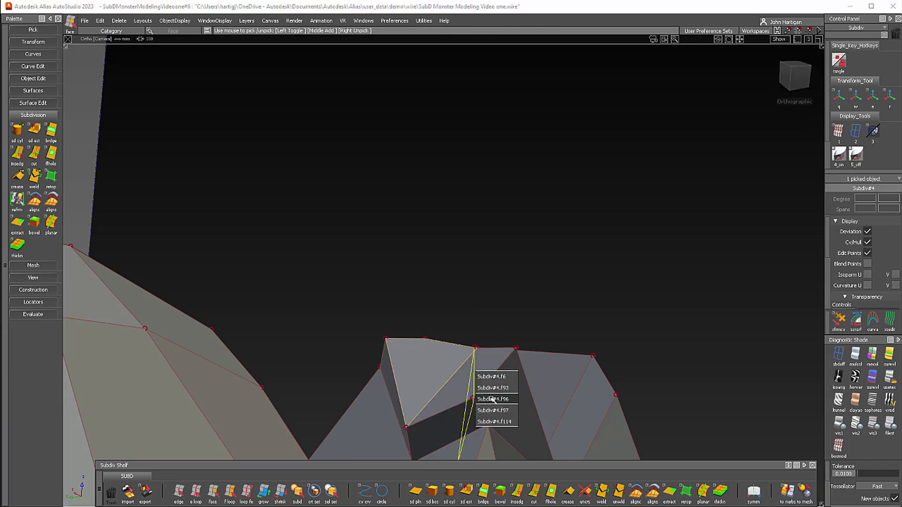
pyautogui.click(492, 399)
pyautogui.click(846, 358)
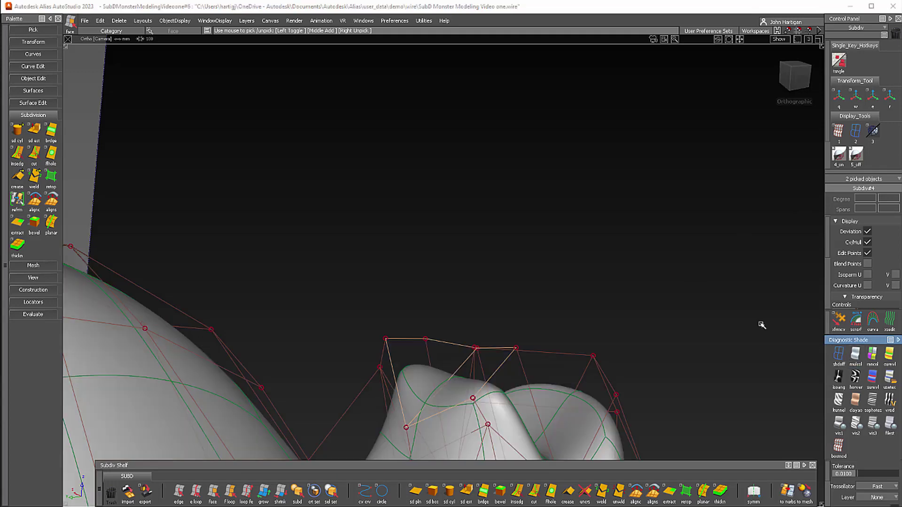
pyautogui.click(797, 78)
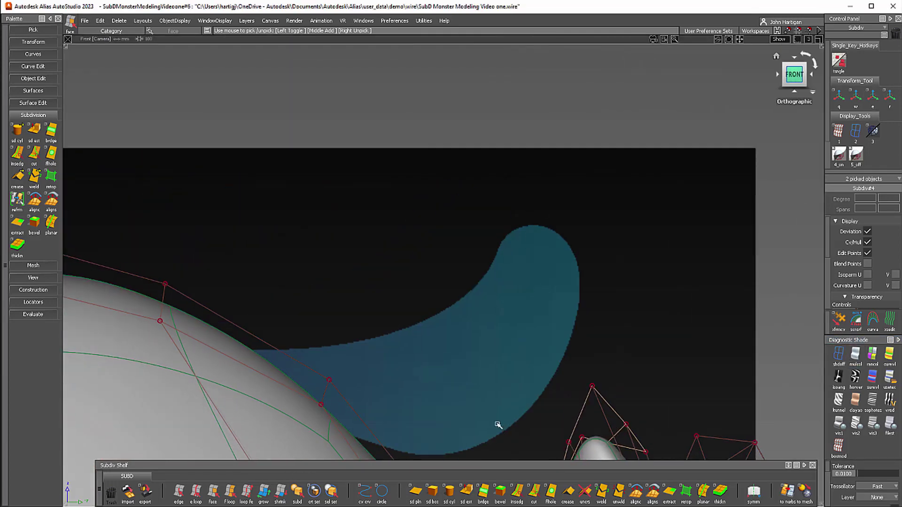
pyautogui.keyDown('alt'); pyautogui.keyDown('shift'); pyautogui.moveTo(523, 407); pyautogui.dragTo(442, 175, button='middle'); pyautogui.keyUp('shift'); pyautogui.keyUp('alt')
pyautogui.keyDown('ctrl'); pyautogui.keyDown('shift'); pyautogui.moveTo(454, 285); pyautogui.dragTo(456, 261, button='middle'); pyautogui.keyUp('shift'); pyautogui.keyUp('ctrl')
pyautogui.moveTo(496, 186); pyautogui.dragTo(546, 217)
# Pick the four control vertices along the inner side of the hand and move them down and outward in the front view.
pyautogui.keyDown('ctrl'); pyautogui.keyDown('shift'); pyautogui.moveTo(428, 285); pyautogui.dragTo(508, 335); pyautogui.keyUp('shift'); pyautogui.keyUp('ctrl')
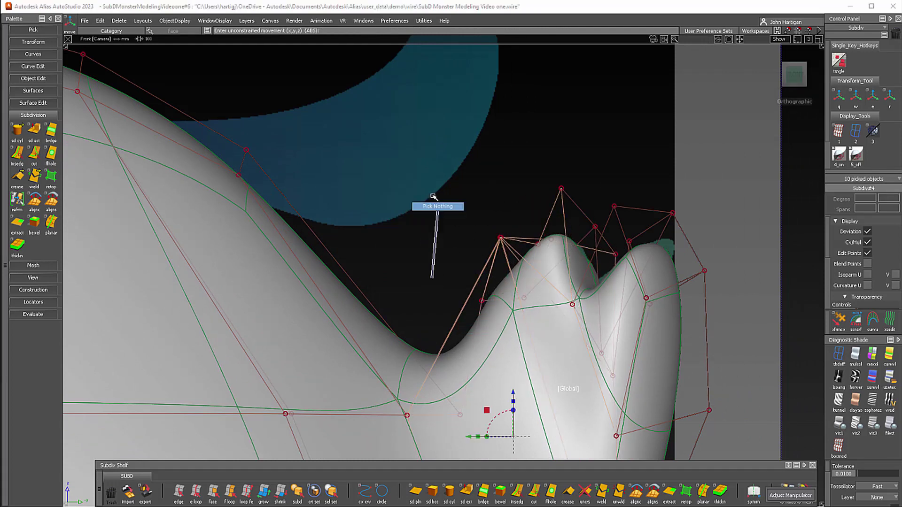
pyautogui.keyDown('ctrl'); pyautogui.keyDown('shift'); pyautogui.click(433, 208); pyautogui.keyUp('shift'); pyautogui.keyUp('ctrl')
pyautogui.keyDown('ctrl'); pyautogui.keyDown('shift'); pyautogui.moveTo(432, 197); pyautogui.dragTo(470, 210); pyautogui.keyUp('shift'); pyautogui.keyUp('ctrl')
pyautogui.moveTo(460, 229); pyautogui.dragTo(488, 301)
pyautogui.moveTo(529, 334); pyautogui.dragTo(529, 334)
pyautogui.keyDown('ctrl'); pyautogui.keyDown('shift'); pyautogui.moveTo(456, 238); pyautogui.dragTo(444, 224, button='middle'); pyautogui.keyUp('shift'); pyautogui.keyUp('ctrl')
pyautogui.keyDown('alt'); pyautogui.keyDown('shift'); pyautogui.moveTo(484, 250); pyautogui.dragTo(501, 323, button='right'); pyautogui.keyUp('shift'); pyautogui.keyUp('alt')
pyautogui.keyDown('alt'); pyautogui.keyDown('shift'); pyautogui.moveTo(501, 323); pyautogui.dragTo(554, 239, button='middle'); pyautogui.keyUp('shift'); pyautogui.keyUp('alt')
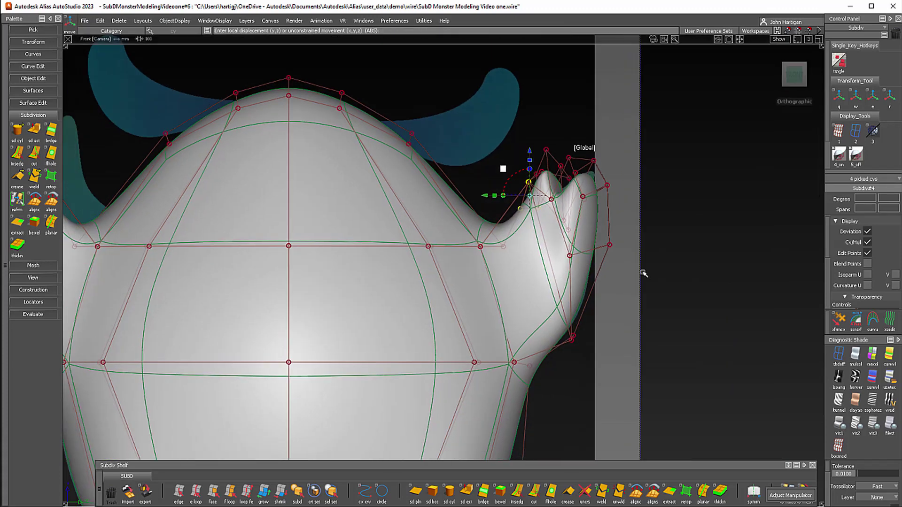
pyautogui.keyDown('alt'); pyautogui.keyDown('shift'); pyautogui.moveTo(570, 319); pyautogui.dragTo(680, 288, button='middle'); pyautogui.keyUp('shift'); pyautogui.keyUp('alt')
pyautogui.keyDown('alt'); pyautogui.keyDown('shift'); pyautogui.moveTo(680, 288); pyautogui.dragTo(678, 320, button='right'); pyautogui.keyUp('shift'); pyautogui.keyUp('alt')
pyautogui.keyDown('alt'); pyautogui.keyDown('shift'); pyautogui.moveTo(566, 295); pyautogui.dragTo(616, 300, button='middle'); pyautogui.keyUp('shift'); pyautogui.keyUp('alt')
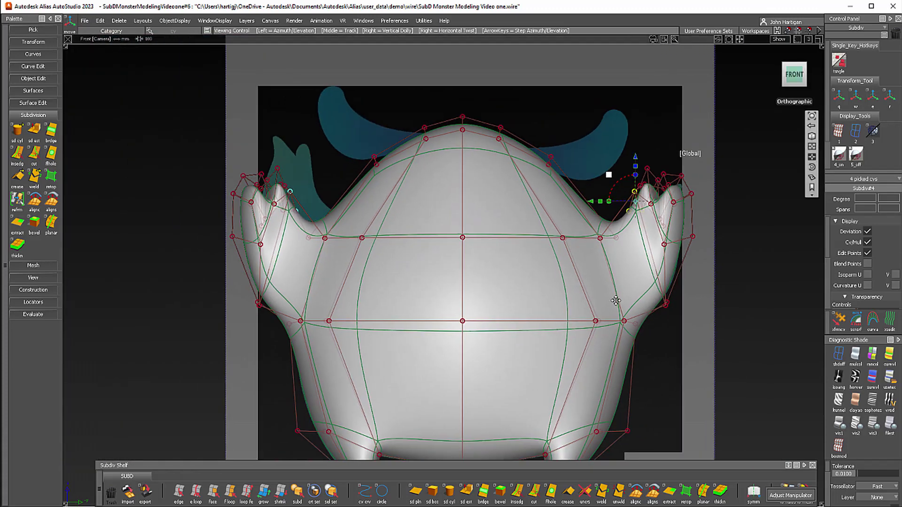
# Try to move the opposite hand's control vertices up and inward in the front view, and undo the move.
pyautogui.moveTo(710, 334)
pyautogui.keyDown('ctrl'); pyautogui.keyDown('shift'); pyautogui.mouseDown()
pyautogui.moveTo(736, 258)
pyautogui.moveTo(753, 257)
pyautogui.mouseUp(); pyautogui.keyUp('shift'); pyautogui.keyUp('ctrl')
pyautogui.keyDown('ctrl'); pyautogui.keyDown('shift'); pyautogui.moveTo(233, 234); pyautogui.dragTo(259, 235); pyautogui.keyUp('shift'); pyautogui.keyUp('ctrl')
pyautogui.moveTo(203, 136); pyautogui.dragTo(291, 335)
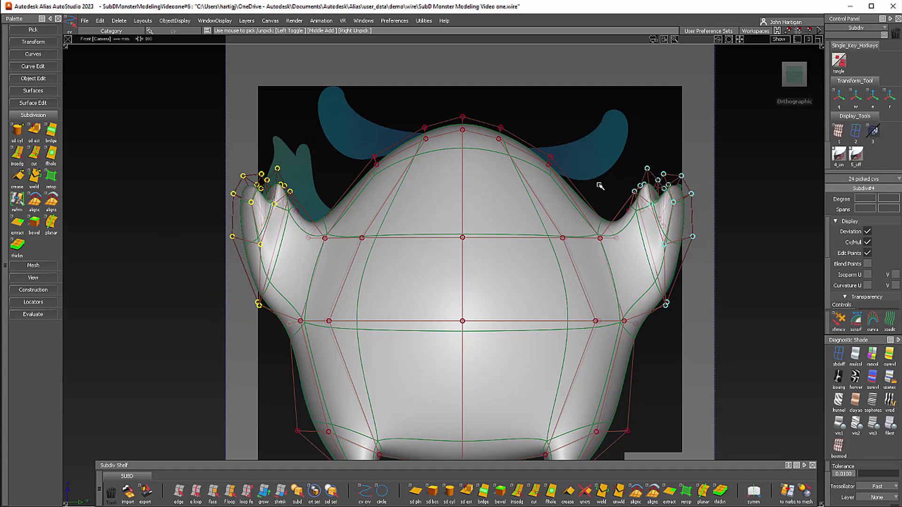
pyautogui.keyDown('ctrl'); pyautogui.keyDown('shift'); pyautogui.moveTo(195, 334); pyautogui.dragTo(197, 312, button='middle'); pyautogui.keyUp('shift'); pyautogui.keyUp('ctrl')
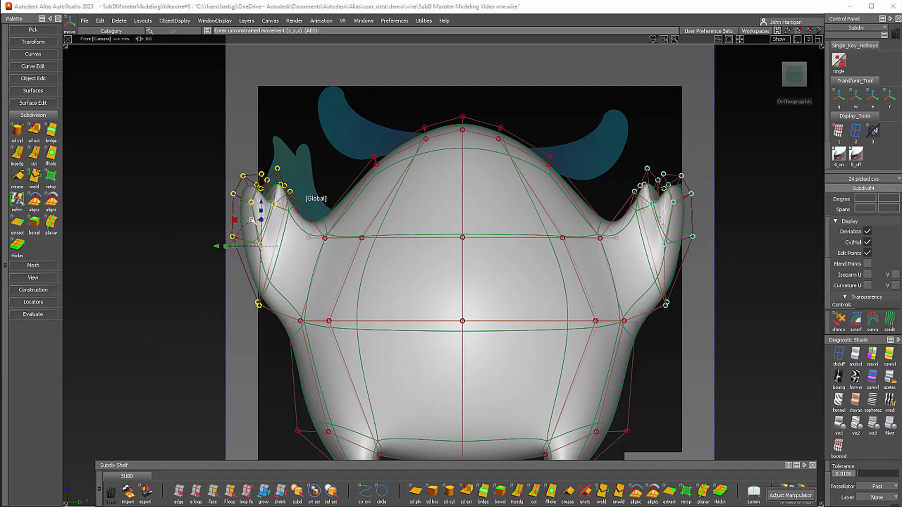
pyautogui.moveTo(235, 220); pyautogui.dragTo(286, 192)
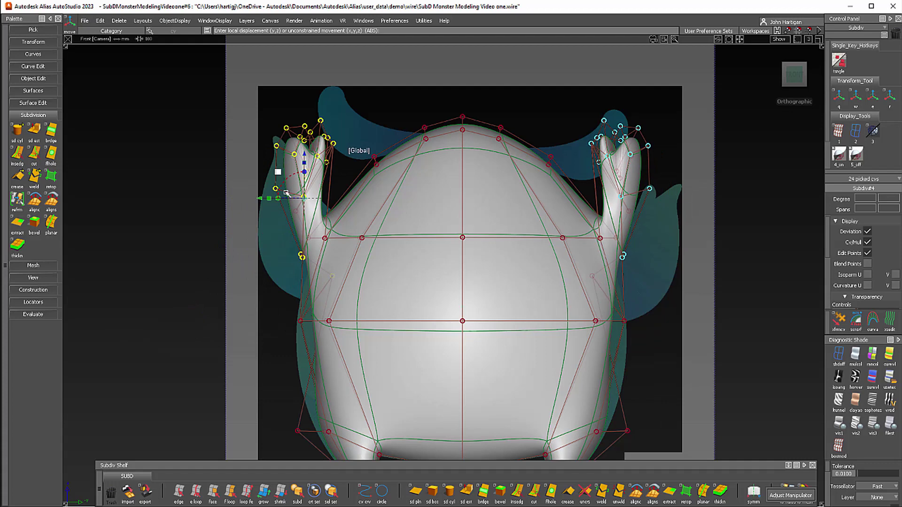
pyautogui.hotkey('ctrl', 'z')
# Pick the whole subdivision body and delete its construction history.
pyautogui.keyDown('ctrl'); pyautogui.keyDown('shift'); pyautogui.moveTo(319, 355); pyautogui.dragTo(399, 230); pyautogui.keyUp('shift'); pyautogui.keyUp('ctrl')
pyautogui.click(440, 201)
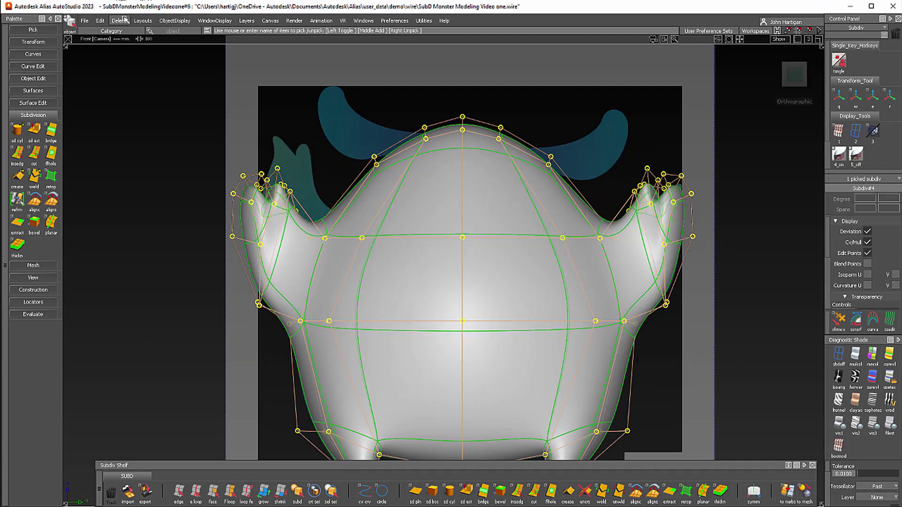
pyautogui.click(119, 21)
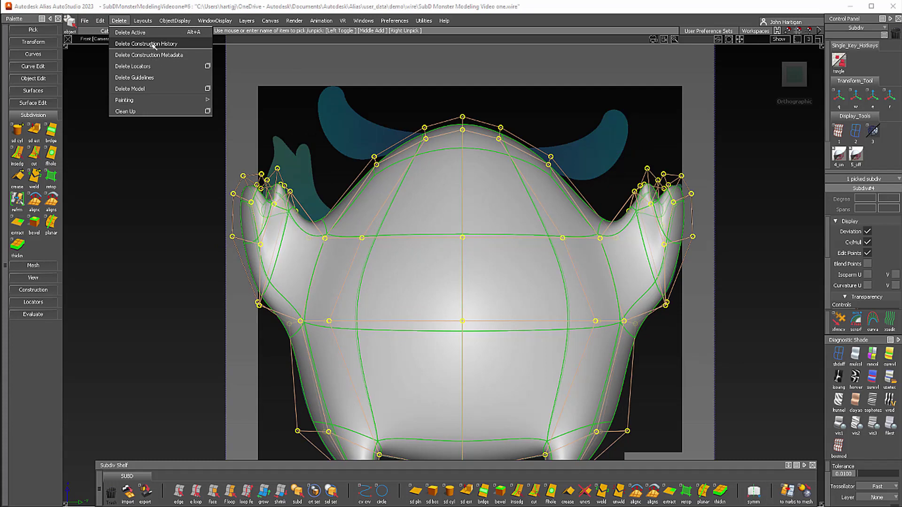
pyautogui.click(153, 45)
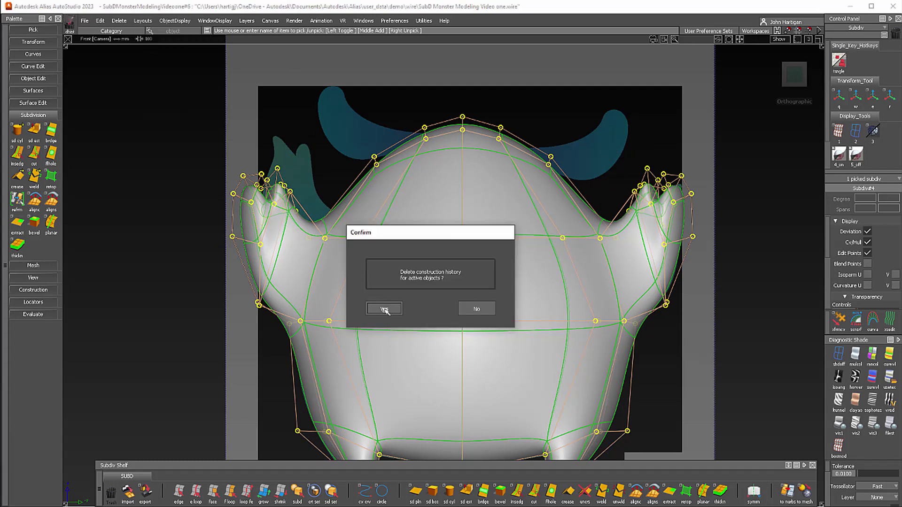
pyautogui.click(384, 310)
# Pick all control vertices of the left arm's hand and move them up and inward toward the raised canvas hand in the front view.
pyautogui.keyDown('alt'); pyautogui.keyDown('shift'); pyautogui.moveTo(504, 314); pyautogui.dragTo(539, 313, button='middle'); pyautogui.keyUp('shift'); pyautogui.keyUp('alt')
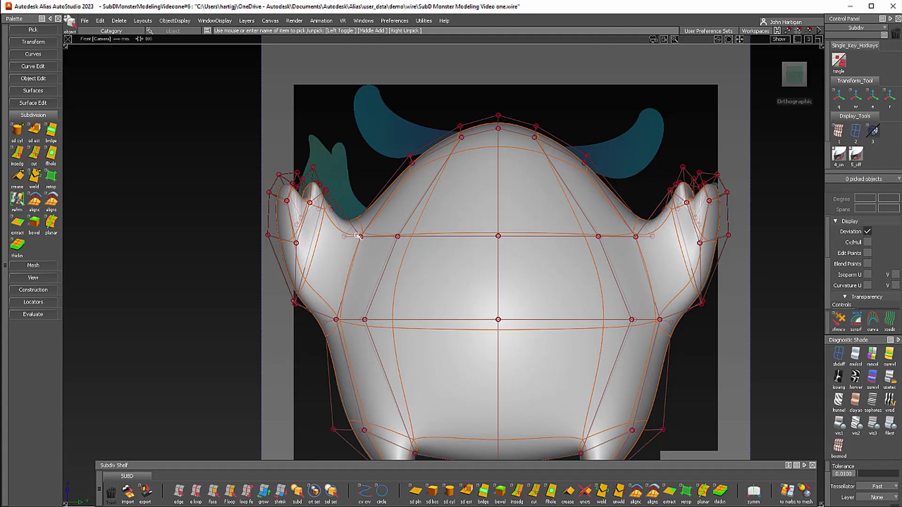
pyautogui.keyDown('alt'); pyautogui.keyDown('shift'); pyautogui.moveTo(356, 245); pyautogui.dragTo(373, 241, button='right'); pyautogui.keyUp('shift'); pyautogui.keyUp('alt')
pyautogui.keyDown('alt'); pyautogui.keyDown('shift'); pyautogui.moveTo(372, 240); pyautogui.dragTo(531, 255, button='middle'); pyautogui.keyUp('shift'); pyautogui.keyUp('alt')
pyautogui.keyDown('ctrl'); pyautogui.keyDown('shift'); pyautogui.moveTo(434, 273); pyautogui.dragTo(462, 272); pyautogui.keyUp('shift'); pyautogui.keyUp('ctrl')
pyautogui.moveTo(353, 124); pyautogui.dragTo(456, 360)
pyautogui.click(456, 186)
pyautogui.moveTo(453, 195); pyautogui.dragTo(471, 218)
pyautogui.keyDown('ctrl'); pyautogui.keyDown('shift'); pyautogui.moveTo(365, 316); pyautogui.dragTo(362, 291, button='middle'); pyautogui.keyUp('shift'); pyautogui.keyUp('ctrl')
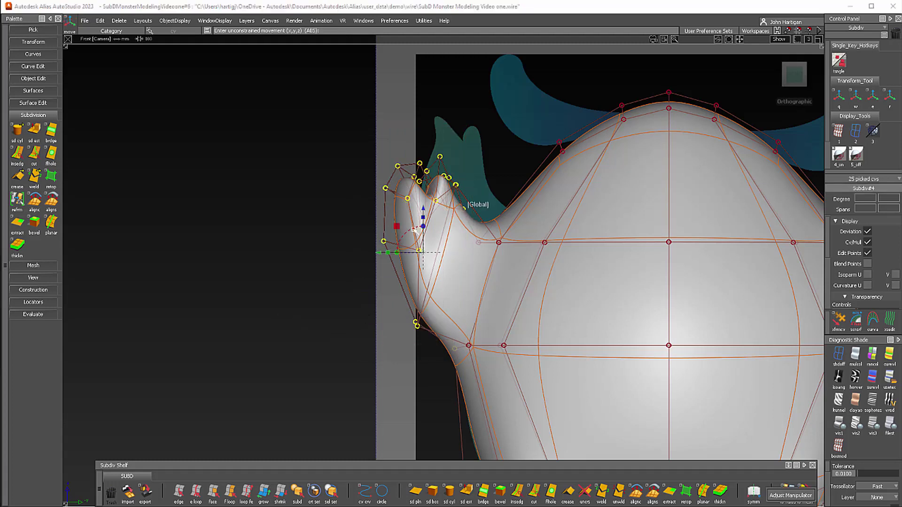
pyautogui.moveTo(396, 228); pyautogui.dragTo(422, 181)
pyautogui.keyDown('ctrl'); pyautogui.keyDown('shift'); pyautogui.moveTo(324, 393); pyautogui.dragTo(324, 369); pyautogui.keyUp('shift'); pyautogui.keyUp('ctrl')
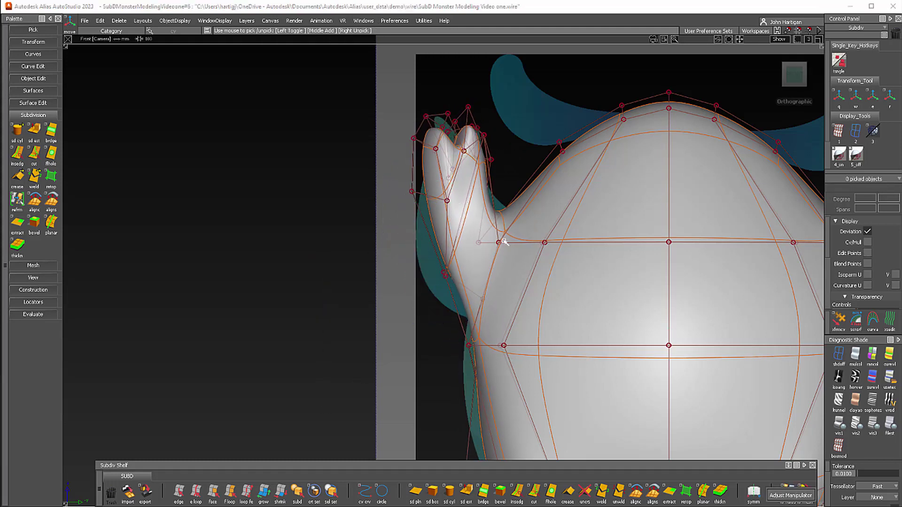
# Move the control vertices where the left arm's upper edge meets the body up and inward in the front view.
pyautogui.keyDown('ctrl'); pyautogui.keyDown('shift'); pyautogui.moveTo(505, 246); pyautogui.dragTo(547, 246); pyautogui.keyUp('shift'); pyautogui.keyUp('ctrl')
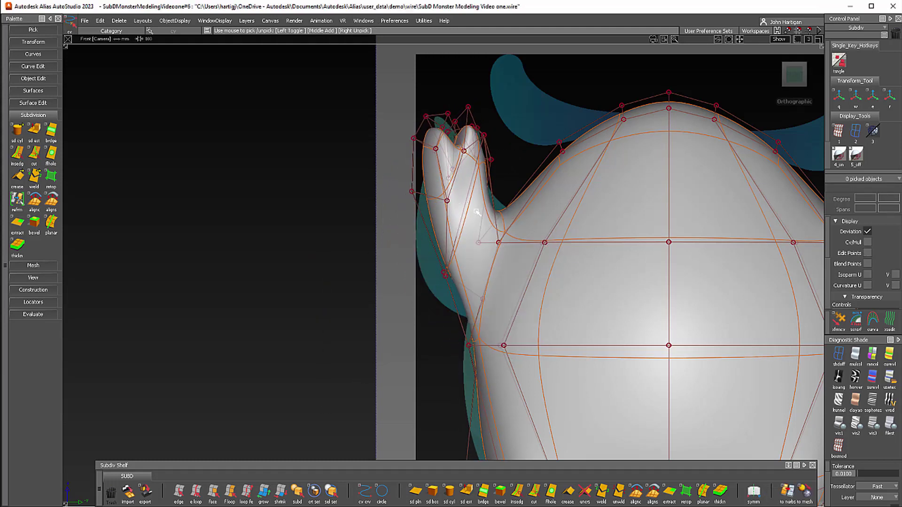
pyautogui.moveTo(477, 219); pyautogui.dragTo(520, 293)
pyautogui.keyDown('ctrl'); pyautogui.keyDown('shift'); pyautogui.moveTo(509, 243); pyautogui.dragTo(507, 193); pyautogui.keyUp('shift'); pyautogui.keyUp('ctrl')
pyautogui.moveTo(462, 217); pyautogui.dragTo(482, 206)
pyautogui.keyDown('ctrl'); pyautogui.keyDown('shift'); pyautogui.moveTo(353, 380); pyautogui.dragTo(351, 286); pyautogui.keyUp('shift'); pyautogui.keyUp('ctrl')
# Move the left arm's lower outer control vertices down and outward toward the canvas arm outline.
pyautogui.moveTo(437, 255); pyautogui.dragTo(456, 302)
pyautogui.press('w')
pyautogui.moveTo(418, 249); pyautogui.dragTo(394, 284)
pyautogui.keyDown('ctrl'); pyautogui.keyDown('shift'); pyautogui.moveTo(341, 395); pyautogui.dragTo(345, 329); pyautogui.keyUp('shift'); pyautogui.keyUp('ctrl')
# Move the two waist control vertices below the left arm horizontally outward toward the canvas body outline.
pyautogui.keyDown('alt'); pyautogui.keyDown('shift'); pyautogui.moveTo(429, 368); pyautogui.dragTo(418, 203, button='middle'); pyautogui.keyUp('shift'); pyautogui.keyUp('alt')
pyautogui.moveTo(449, 178); pyautogui.dragTo(466, 196)
pyautogui.press('w')
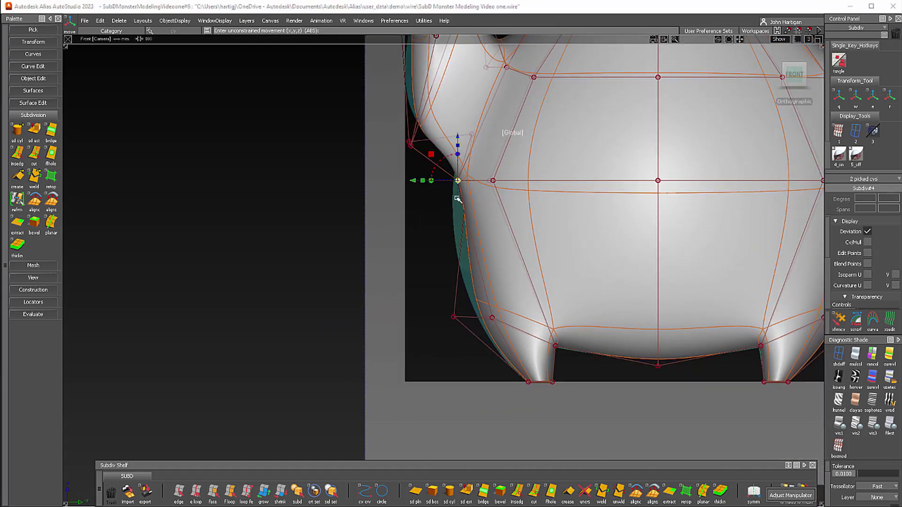
pyautogui.moveTo(412, 182); pyautogui.dragTo(399, 184)
pyautogui.keyDown('ctrl'); pyautogui.keyDown('shift'); pyautogui.moveTo(395, 288); pyautogui.dragTo(396, 235); pyautogui.keyUp('shift'); pyautogui.keyUp('ctrl')
# Move the lower side control vertex above the left leg outward, and shift the left front waist vertex slightly outward.
pyautogui.moveTo(443, 302); pyautogui.dragTo(466, 337)
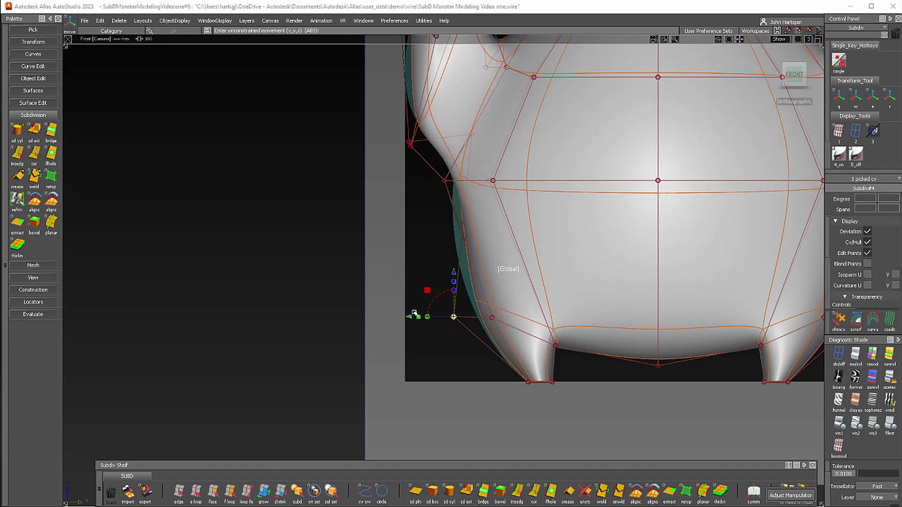
pyautogui.moveTo(409, 319)
pyautogui.mouseDown()
pyautogui.moveTo(385, 325)
pyautogui.moveTo(396, 321)
pyautogui.mouseUp()
pyautogui.keyDown('ctrl'); pyautogui.keyDown('shift'); pyautogui.moveTo(309, 343); pyautogui.dragTo(318, 273); pyautogui.keyUp('shift'); pyautogui.keyUp('ctrl')
pyautogui.moveTo(487, 172); pyautogui.dragTo(438, 182)
# Pick the hidden control vertex at the left arm's base, check it on the faceted cage, and move it down and outward in the front view.
pyautogui.keyDown('alt'); pyautogui.keyDown('shift'); pyautogui.moveTo(470, 244); pyautogui.dragTo(565, 247); pyautogui.keyUp('shift'); pyautogui.keyUp('alt')
pyautogui.keyDown('ctrl'); pyautogui.keyDown('shift'); pyautogui.moveTo(441, 306); pyautogui.dragTo(583, 234); pyautogui.keyUp('shift'); pyautogui.keyUp('ctrl')
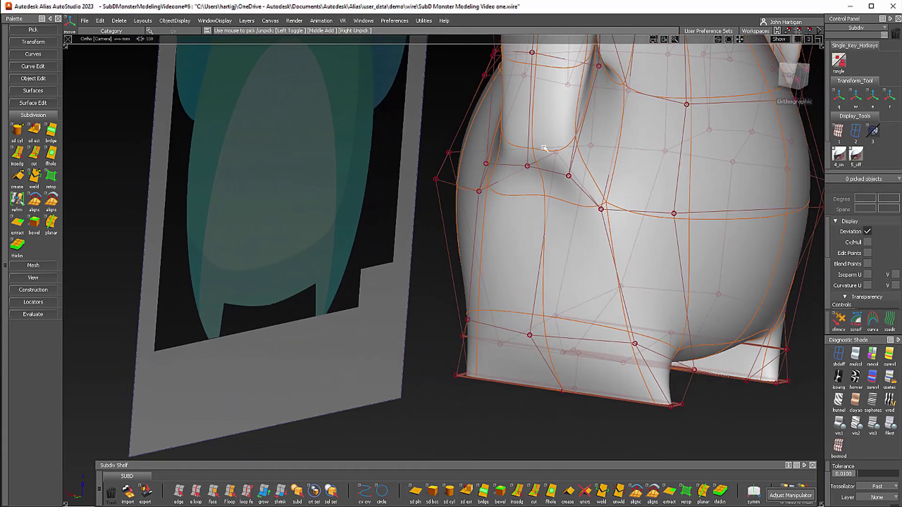
pyautogui.keyDown('ctrl'); pyautogui.keyDown('shift'); pyautogui.moveTo(561, 166); pyautogui.dragTo(562, 166); pyautogui.keyUp('shift'); pyautogui.keyUp('ctrl')
pyautogui.keyDown('alt'); pyautogui.keyDown('shift'); pyautogui.click(802, 76); pyautogui.keyUp('shift'); pyautogui.keyUp('alt')
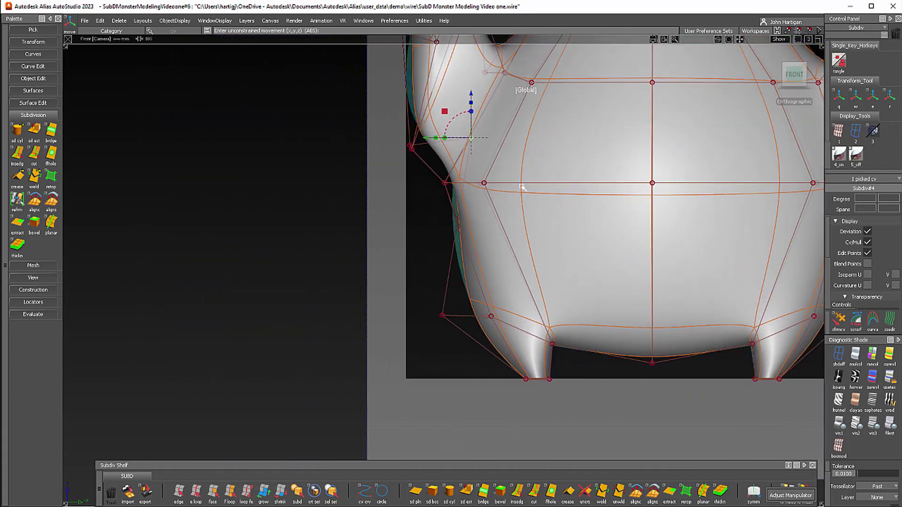
pyautogui.click(856, 436)
pyautogui.moveTo(441, 269)
pyautogui.keyDown('alt'); pyautogui.keyDown('shift'); pyautogui.mouseDown()
pyautogui.moveTo(596, 182)
pyautogui.moveTo(582, 242)
pyautogui.moveTo(414, 256)
pyautogui.mouseUp(); pyautogui.keyUp('shift'); pyautogui.keyUp('alt')
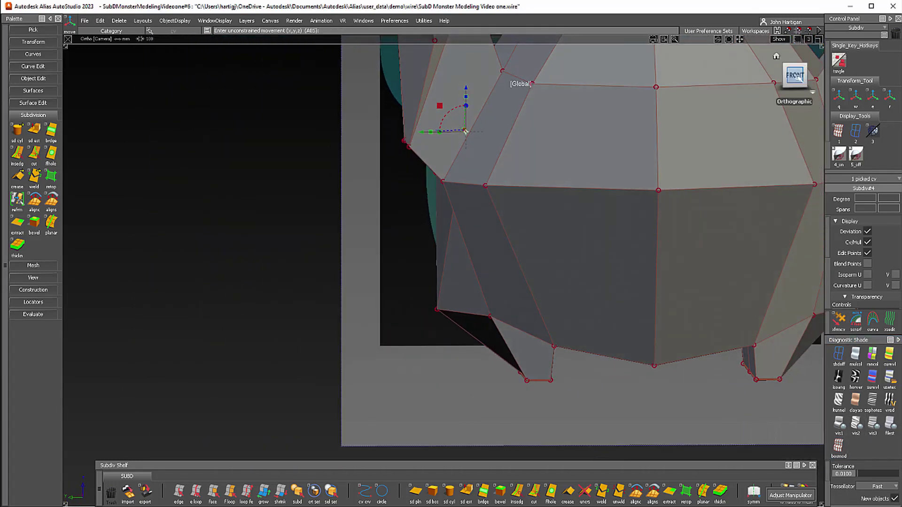
pyautogui.click(785, 82)
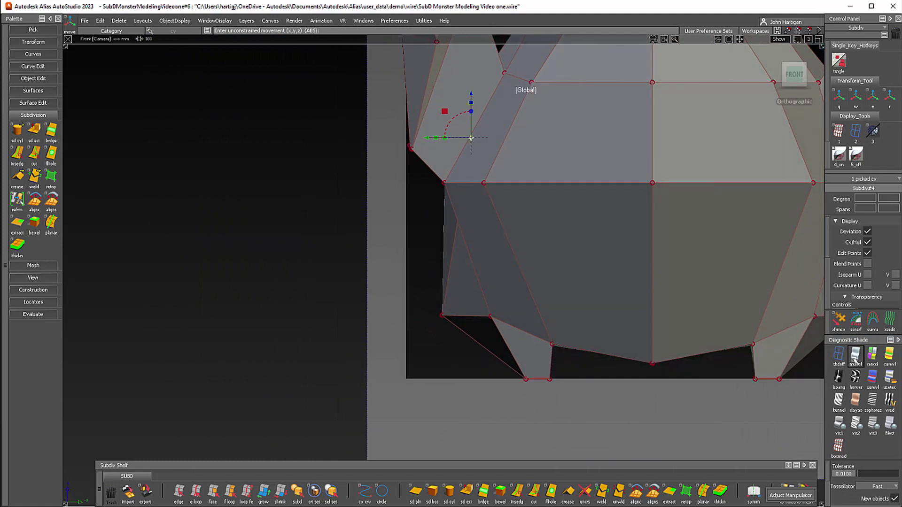
pyautogui.click(855, 358)
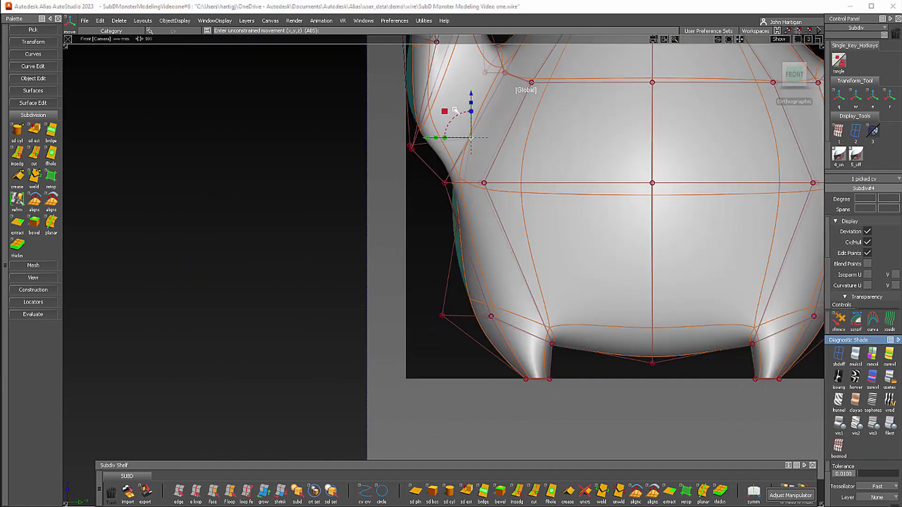
pyautogui.keyDown('alt'); pyautogui.keyDown('shift'); pyautogui.moveTo(511, 116); pyautogui.dragTo(488, 285, button='middle'); pyautogui.keyUp('shift'); pyautogui.keyUp('alt')
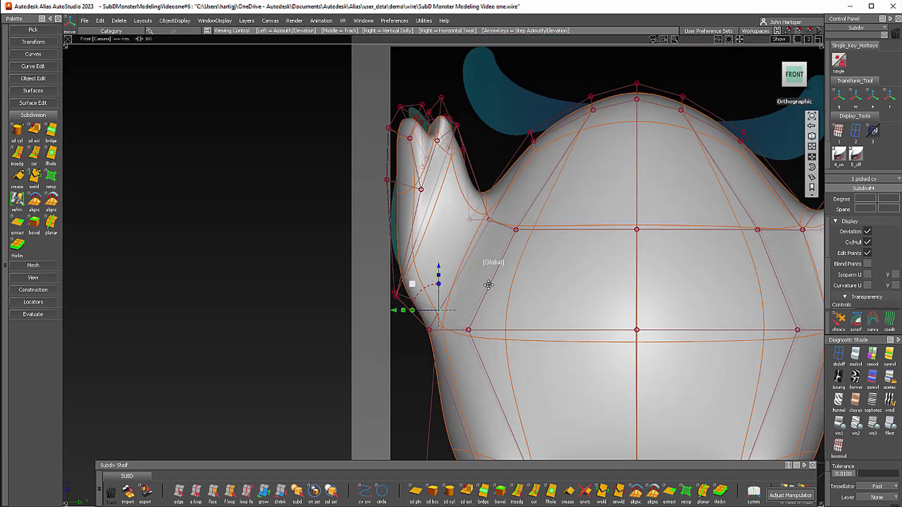
# Examine the overall body and both arms against the canvas from the front and at an angle, as smooth surface and faceted cage.
pyautogui.keyDown('alt'); pyautogui.keyDown('shift'); pyautogui.moveTo(534, 265); pyautogui.dragTo(353, 226, button='middle'); pyautogui.keyUp('shift'); pyautogui.keyUp('alt')
pyautogui.keyDown('alt'); pyautogui.keyDown('shift'); pyautogui.moveTo(560, 213); pyautogui.dragTo(499, 186, button='right'); pyautogui.keyUp('shift'); pyautogui.keyUp('alt')
pyautogui.keyDown('alt'); pyautogui.keyDown('shift'); pyautogui.moveTo(600, 288); pyautogui.dragTo(577, 235, button='middle'); pyautogui.keyUp('shift'); pyautogui.keyUp('alt')
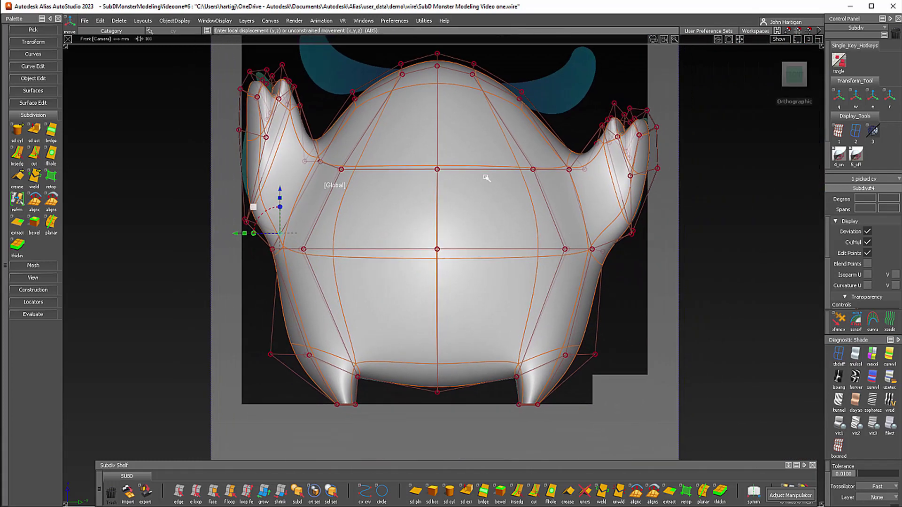
pyautogui.keyDown('ctrl'); pyautogui.keyDown('shift'); pyautogui.moveTo(515, 234); pyautogui.dragTo(513, 177); pyautogui.keyUp('shift'); pyautogui.keyUp('ctrl')
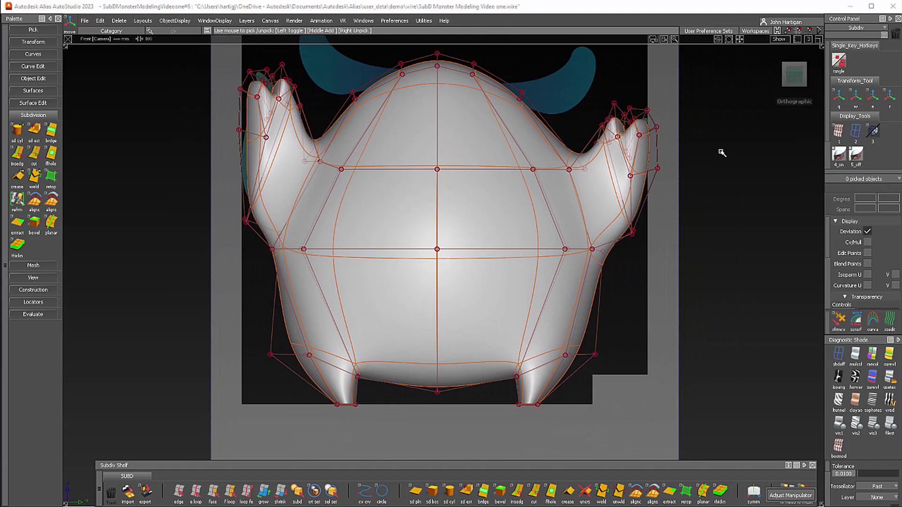
pyautogui.keyDown('alt'); pyautogui.keyDown('shift'); pyautogui.moveTo(722, 153); pyautogui.dragTo(294, 261); pyautogui.keyUp('shift'); pyautogui.keyUp('alt')
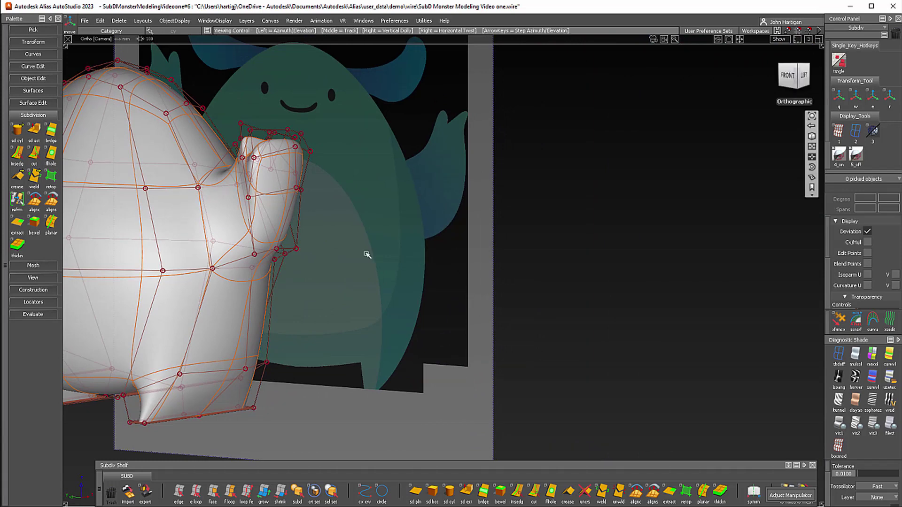
pyautogui.keyDown('alt'); pyautogui.keyDown('shift'); pyautogui.moveTo(367, 256); pyautogui.dragTo(564, 282, button='middle'); pyautogui.keyUp('shift'); pyautogui.keyUp('alt')
pyautogui.keyDown('alt'); pyautogui.keyDown('shift'); pyautogui.moveTo(433, 243); pyautogui.dragTo(559, 268); pyautogui.keyUp('shift'); pyautogui.keyUp('alt')
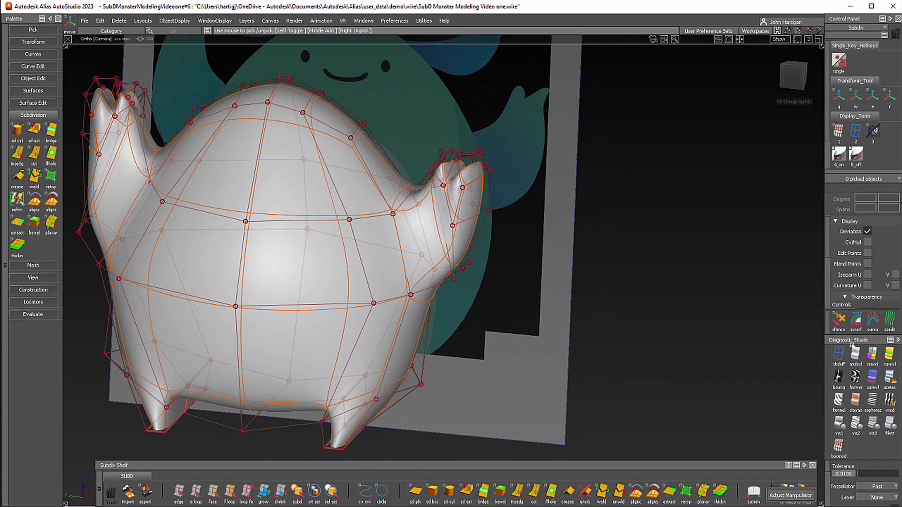
pyautogui.click(838, 450)
pyautogui.keyDown('alt'); pyautogui.keyDown('shift'); pyautogui.moveTo(675, 388); pyautogui.dragTo(451, 316); pyautogui.keyUp('shift'); pyautogui.keyUp('alt')
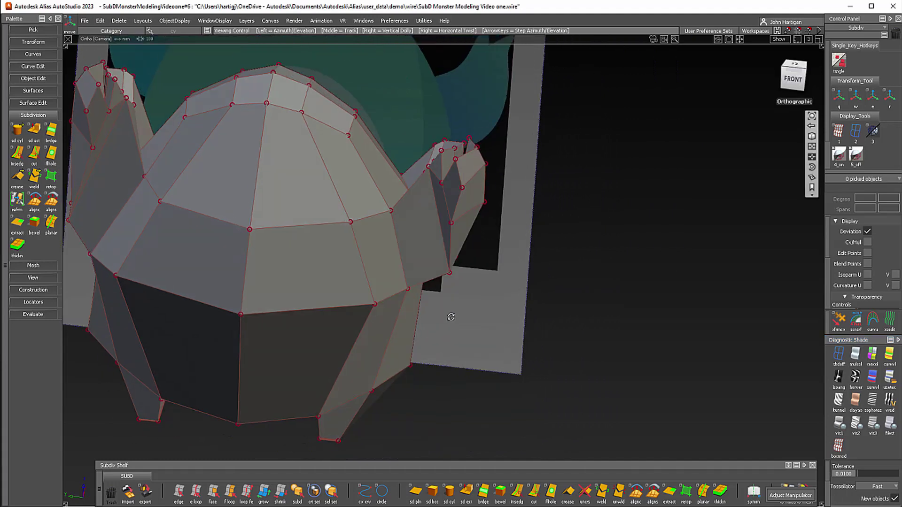
pyautogui.keyDown('alt'); pyautogui.keyDown('shift'); pyautogui.moveTo(451, 316); pyautogui.dragTo(709, 379, button='middle'); pyautogui.keyUp('shift'); pyautogui.keyUp('alt')
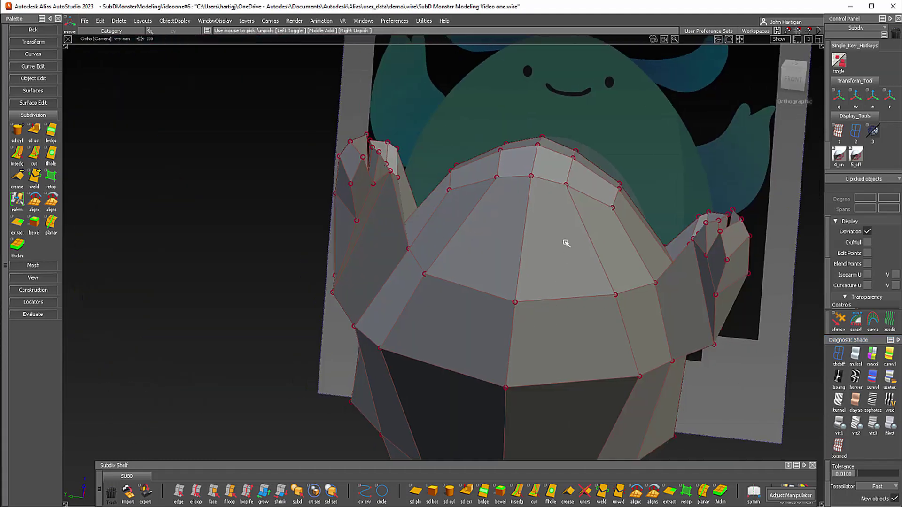
# Pick the two edges running down the gap between the fingers on the right arm's hand.
pyautogui.keyDown('ctrl'); pyautogui.keyDown('shift'); pyautogui.moveTo(565, 242); pyautogui.dragTo(526, 242); pyautogui.keyUp('shift'); pyautogui.keyUp('ctrl')
pyautogui.keyDown('alt'); pyautogui.keyDown('shift'); pyautogui.moveTo(681, 274); pyautogui.dragTo(773, 282); pyautogui.keyUp('shift'); pyautogui.keyUp('alt')
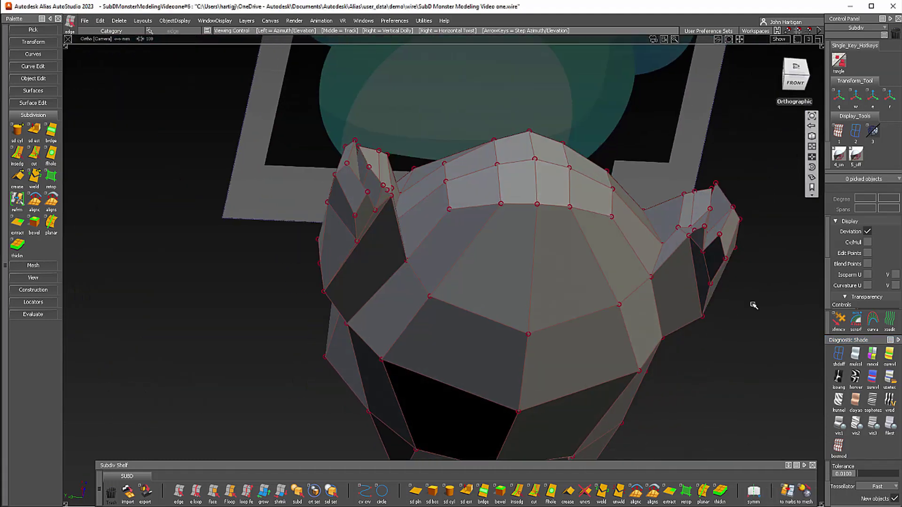
pyautogui.keyDown('alt'); pyautogui.keyDown('shift'); pyautogui.moveTo(773, 282); pyautogui.dragTo(761, 189, button='right'); pyautogui.keyUp('shift'); pyautogui.keyUp('alt')
pyautogui.keyDown('alt'); pyautogui.keyDown('shift'); pyautogui.moveTo(761, 189); pyautogui.dragTo(262, 302, button='middle'); pyautogui.keyUp('shift'); pyautogui.keyUp('alt')
pyautogui.keyDown('alt'); pyautogui.keyDown('shift'); pyautogui.moveTo(261, 302); pyautogui.dragTo(453, 243, button='right'); pyautogui.keyUp('shift'); pyautogui.keyUp('alt')
pyautogui.click(445, 247)
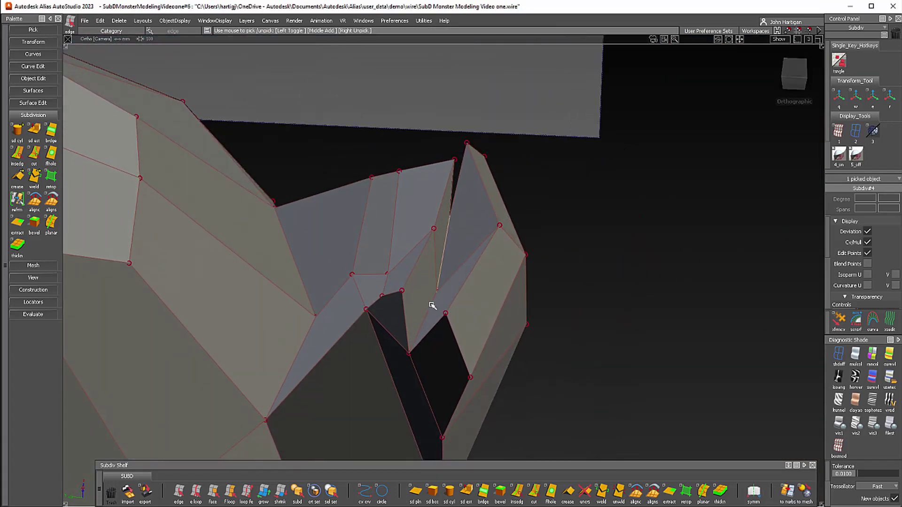
pyautogui.click(431, 310)
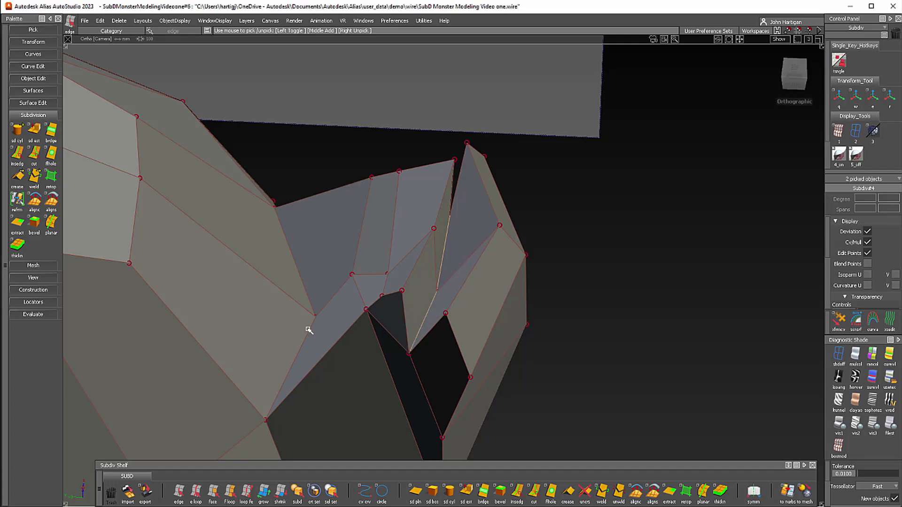
# Add the ring of edges where the right arm joins the body to the selection.
pyautogui.keyDown('alt'); pyautogui.keyDown('shift'); pyautogui.moveTo(335, 423); pyautogui.dragTo(361, 232, button='middle'); pyautogui.keyUp('shift'); pyautogui.keyUp('alt')
pyautogui.click(325, 319)
pyautogui.keyDown('alt'); pyautogui.keyDown('shift'); pyautogui.moveTo(326, 319); pyautogui.dragTo(455, 421); pyautogui.keyUp('shift'); pyautogui.keyUp('alt')
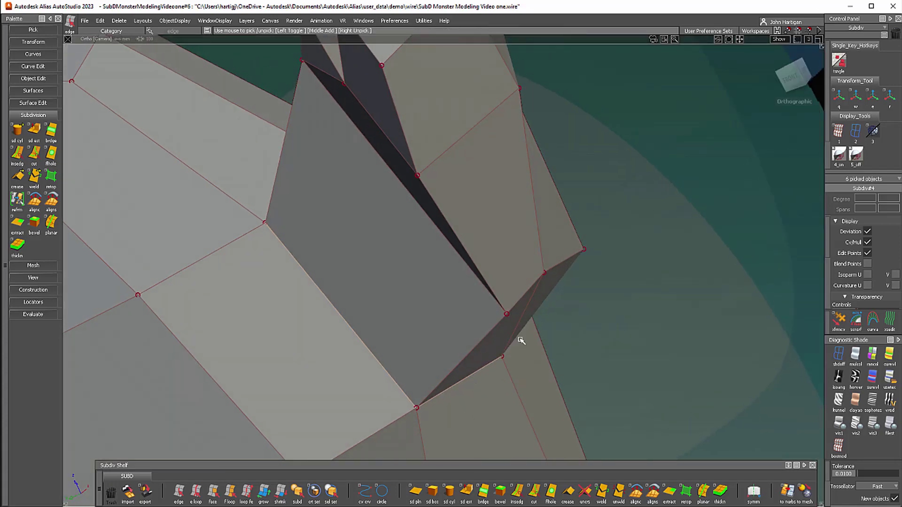
pyautogui.keyDown('alt'); pyautogui.keyDown('shift'); pyautogui.moveTo(548, 332); pyautogui.dragTo(587, 403); pyautogui.keyUp('shift'); pyautogui.keyUp('alt')
pyautogui.keyDown('alt'); pyautogui.keyDown('shift'); pyautogui.moveTo(588, 403); pyautogui.dragTo(621, 394, button='middle'); pyautogui.keyUp('shift'); pyautogui.keyUp('alt')
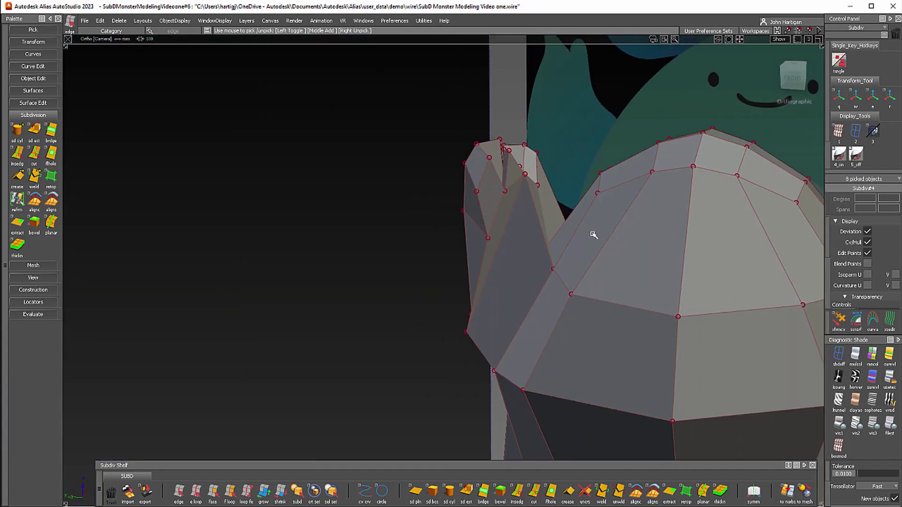
# Add the two edges in the gap between the left hand's fingers to the selection.
pyautogui.keyDown('alt'); pyautogui.keyDown('shift'); pyautogui.moveTo(588, 228); pyautogui.dragTo(606, 52, button='right'); pyautogui.keyUp('shift'); pyautogui.keyUp('alt')
pyautogui.keyDown('alt'); pyautogui.keyDown('shift'); pyautogui.moveTo(606, 52); pyautogui.dragTo(584, 370, button='middle'); pyautogui.keyUp('shift'); pyautogui.keyUp('alt')
pyautogui.keyDown('alt'); pyautogui.keyDown('shift'); pyautogui.moveTo(584, 371); pyautogui.dragTo(644, 465); pyautogui.keyUp('shift'); pyautogui.keyUp('alt')
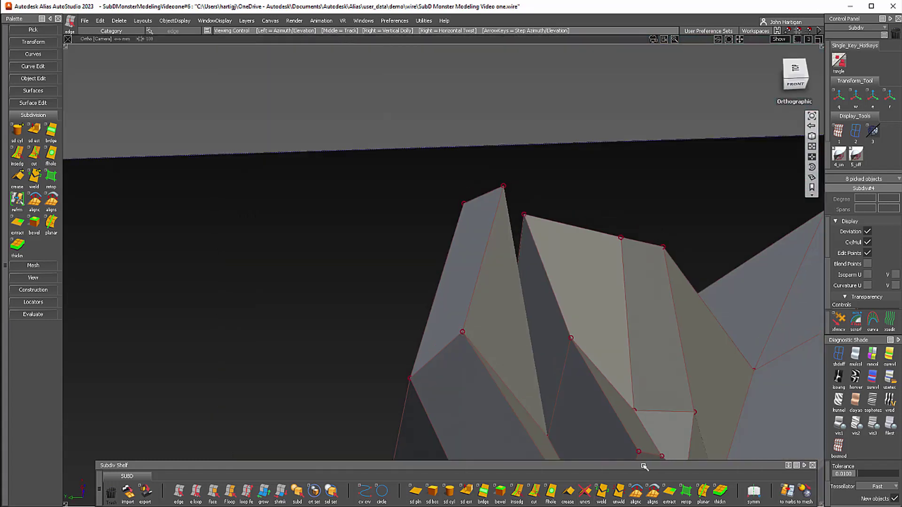
pyautogui.keyDown('alt'); pyautogui.keyDown('shift'); pyautogui.moveTo(643, 464); pyautogui.dragTo(538, 358, button='middle'); pyautogui.keyUp('shift'); pyautogui.keyUp('alt')
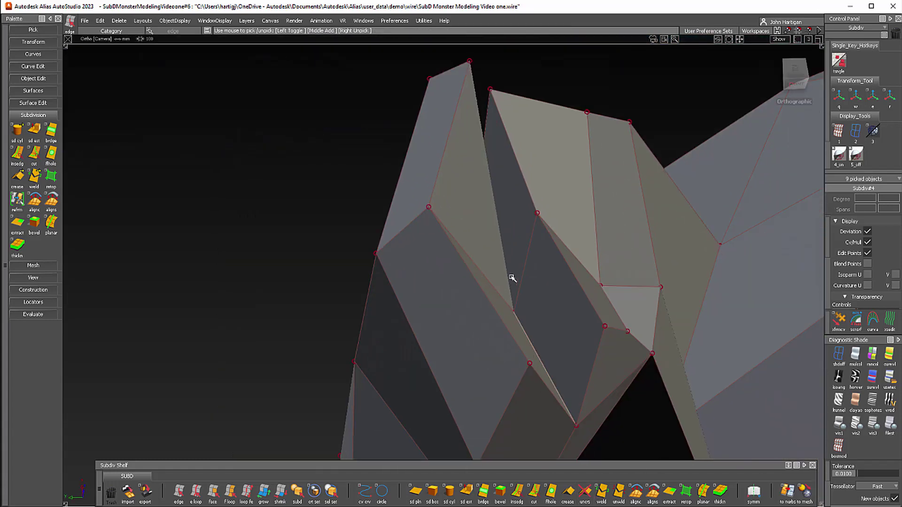
# Add the edges all around the left arm's base, front and back, to the selection.
pyautogui.keyDown('alt'); pyautogui.keyDown('shift'); pyautogui.moveTo(510, 279); pyautogui.dragTo(539, 381, button='right'); pyautogui.keyUp('shift'); pyautogui.keyUp('alt')
pyautogui.keyDown('alt'); pyautogui.keyDown('shift'); pyautogui.moveTo(546, 380); pyautogui.dragTo(397, 386); pyautogui.keyUp('shift'); pyautogui.keyUp('alt')
pyautogui.click(478, 284)
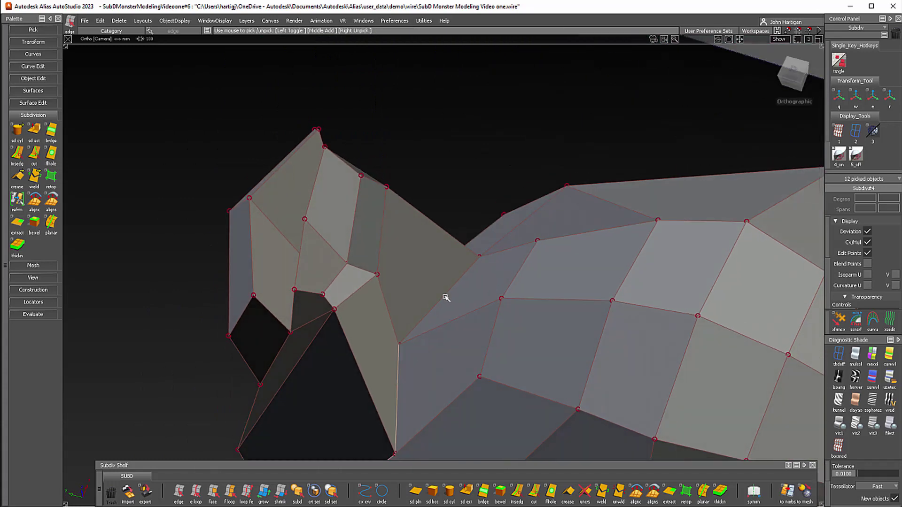
pyautogui.keyDown('alt'); pyautogui.keyDown('shift'); pyautogui.moveTo(446, 297); pyautogui.dragTo(447, 338); pyautogui.keyUp('shift'); pyautogui.keyUp('alt')
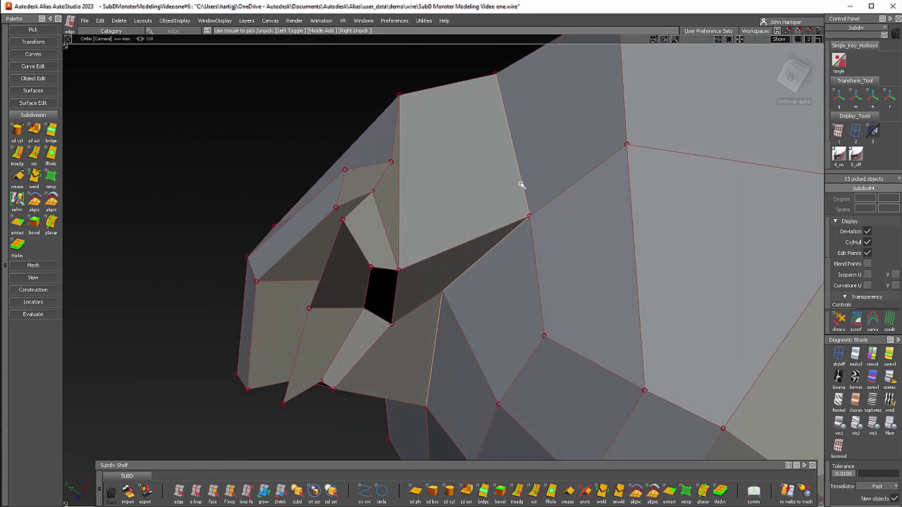
pyautogui.keyDown('alt'); pyautogui.keyDown('shift'); pyautogui.moveTo(522, 185); pyautogui.dragTo(650, 373); pyautogui.keyUp('shift'); pyautogui.keyUp('alt')
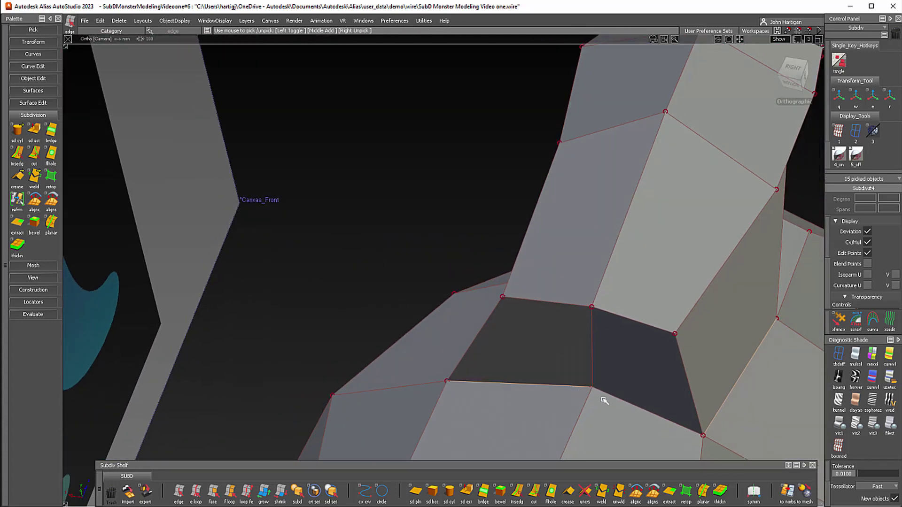
pyautogui.keyDown('alt'); pyautogui.keyDown('shift'); pyautogui.moveTo(614, 396); pyautogui.dragTo(424, 266); pyautogui.keyUp('shift'); pyautogui.keyUp('alt')
pyautogui.keyDown('alt'); pyautogui.keyDown('shift'); pyautogui.moveTo(578, 297); pyautogui.dragTo(414, 131, button='middle'); pyautogui.keyUp('shift'); pyautogui.keyUp('alt')
# Display the model as a smooth shaded surface and crease the picked edges at both arm bases and finger gaps.
pyautogui.keyDown('alt'); pyautogui.keyDown('shift'); pyautogui.moveTo(516, 227); pyautogui.dragTo(565, 316, button='right'); pyautogui.keyUp('shift'); pyautogui.keyUp('alt')
pyautogui.keyDown('alt'); pyautogui.keyDown('shift'); pyautogui.moveTo(565, 316); pyautogui.dragTo(480, 182, button='middle'); pyautogui.keyUp('shift'); pyautogui.keyUp('alt')
pyautogui.keyDown('alt'); pyautogui.keyDown('shift'); pyautogui.moveTo(538, 441); pyautogui.dragTo(545, 413, button='middle'); pyautogui.keyUp('shift'); pyautogui.keyUp('alt')
pyautogui.click(856, 361)
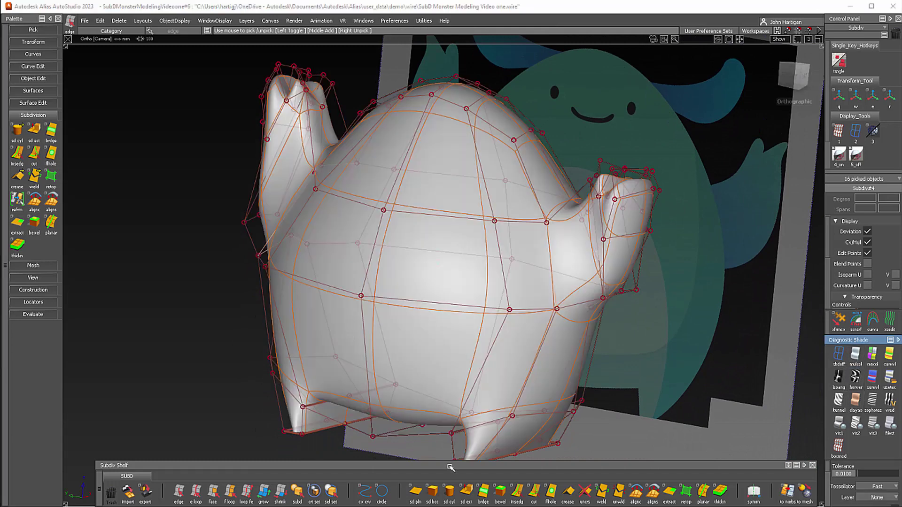
pyautogui.click(567, 498)
pyautogui.keyDown('alt'); pyautogui.keyDown('shift'); pyautogui.moveTo(416, 364); pyautogui.dragTo(598, 248); pyautogui.keyUp('shift'); pyautogui.keyUp('alt')
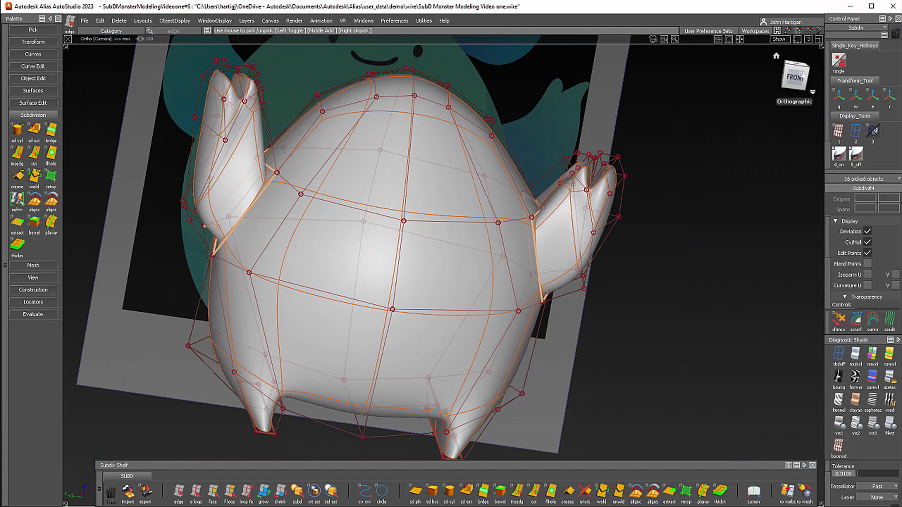
# In the front view, pick the control vertices at the right arm's base and move them slightly inward and down, then clear the selection.
pyautogui.click(795, 76)
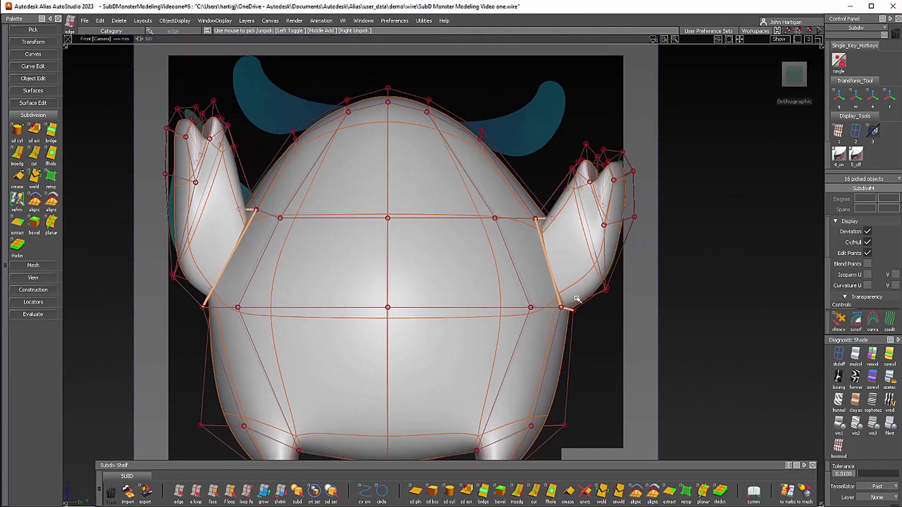
pyautogui.click(626, 349)
pyautogui.moveTo(573, 287); pyautogui.dragTo(620, 286, button='right')
pyautogui.moveTo(532, 209); pyautogui.dragTo(587, 329)
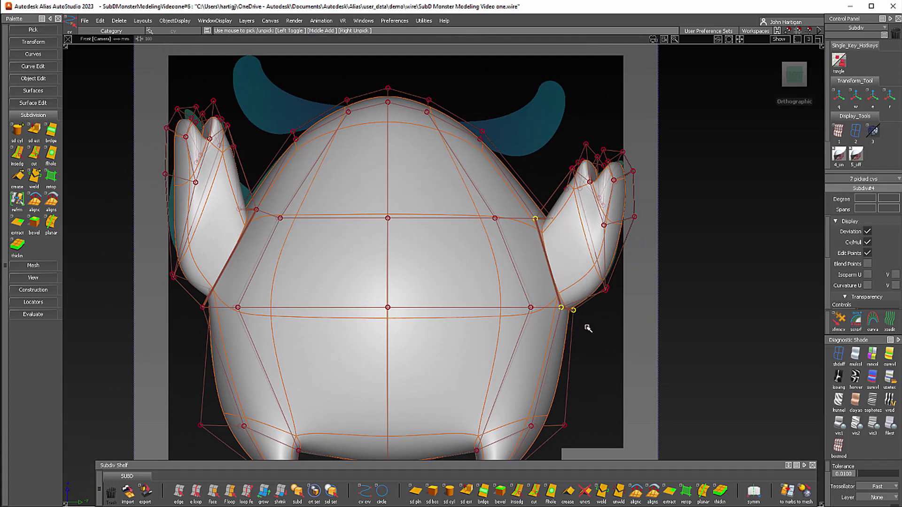
pyautogui.click(532, 309)
pyautogui.keyDown('ctrl'); pyautogui.keyDown('shift'); pyautogui.click(552, 339); pyautogui.keyUp('shift'); pyautogui.keyUp('ctrl')
pyautogui.keyDown('ctrl'); pyautogui.keyDown('shift'); pyautogui.moveTo(552, 338); pyautogui.dragTo(554, 313, button='middle'); pyautogui.keyUp('shift'); pyautogui.keyUp('ctrl')
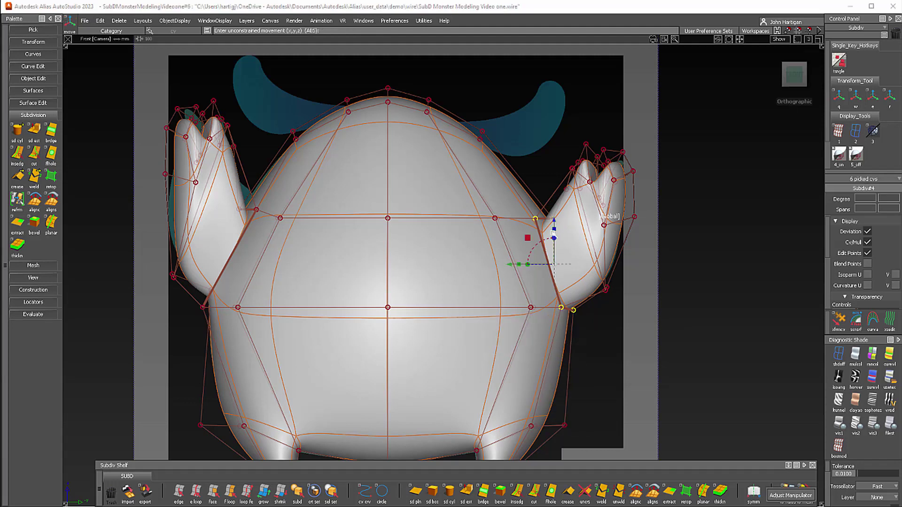
pyautogui.moveTo(528, 239)
pyautogui.mouseDown()
pyautogui.moveTo(533, 228)
pyautogui.moveTo(520, 244)
pyautogui.mouseUp()
pyautogui.keyDown('alt'); pyautogui.keyDown('shift'); pyautogui.moveTo(520, 244); pyautogui.dragTo(616, 270, button='right'); pyautogui.keyUp('shift'); pyautogui.keyUp('alt')
pyautogui.keyDown('alt'); pyautogui.keyDown('shift'); pyautogui.moveTo(617, 270); pyautogui.dragTo(653, 243, button='middle'); pyautogui.keyUp('shift'); pyautogui.keyUp('alt')
pyautogui.keyDown('alt'); pyautogui.keyDown('shift'); pyautogui.moveTo(508, 277); pyautogui.dragTo(478, 332); pyautogui.keyUp('shift'); pyautogui.keyUp('alt')
pyautogui.click(240, 352)
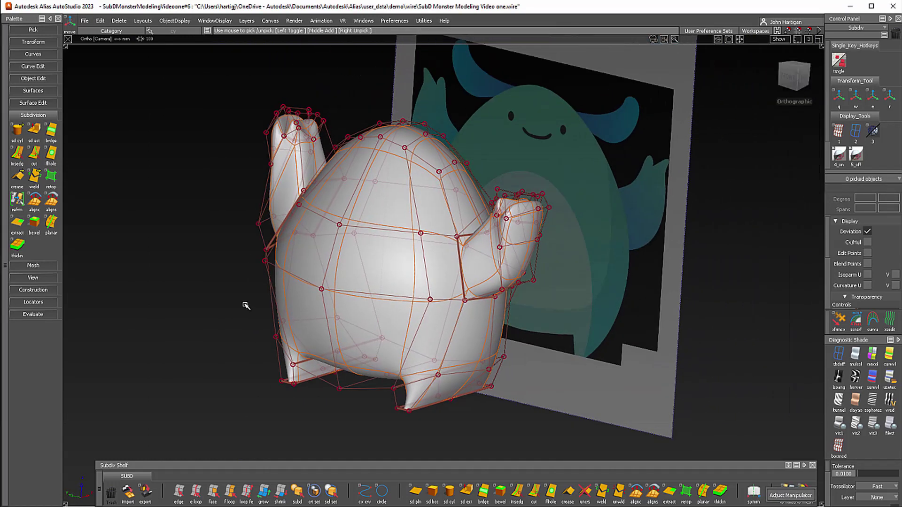